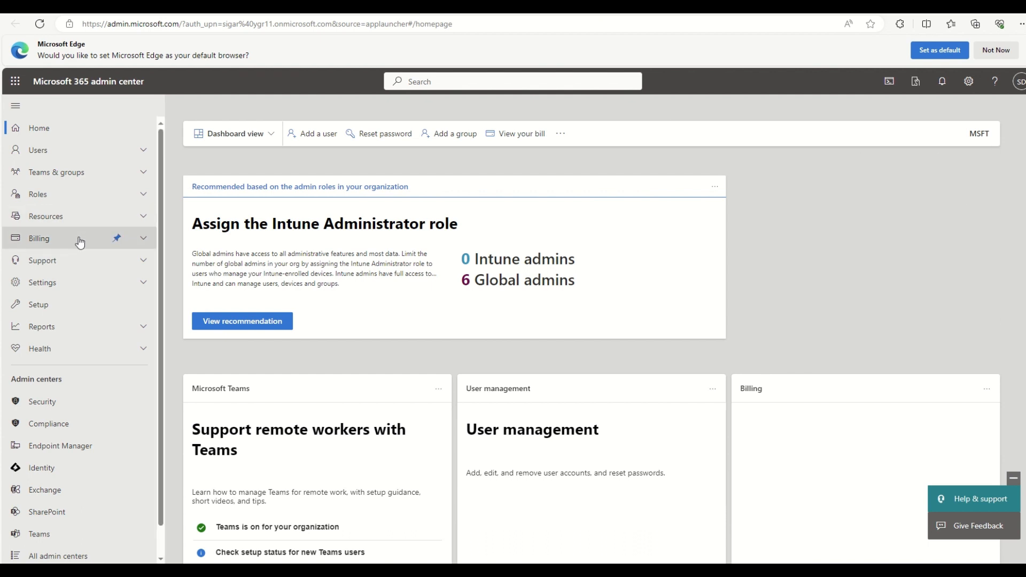
# Step: Open the organization-wide Sharing page from SharePoint admin center's Policies menu
pyautogui.scroll(-1, 80, 242)
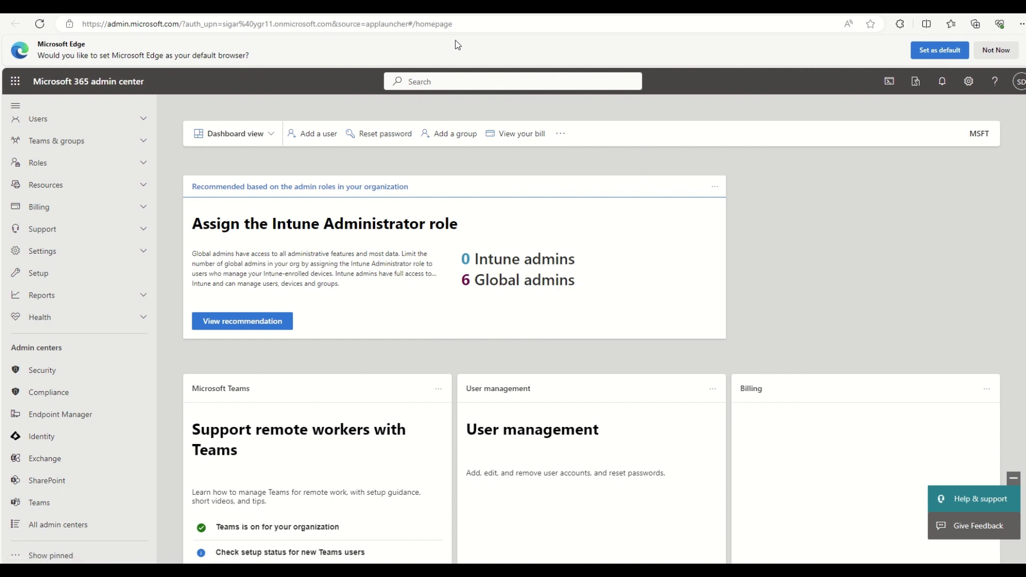
pyautogui.click(21, 482)
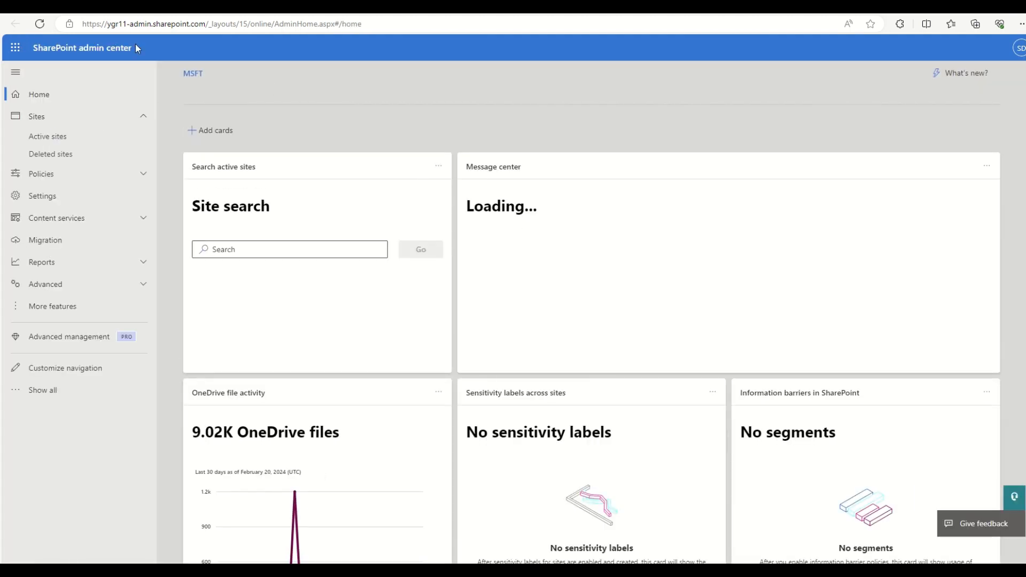
pyautogui.click(70, 174)
pyautogui.click(41, 196)
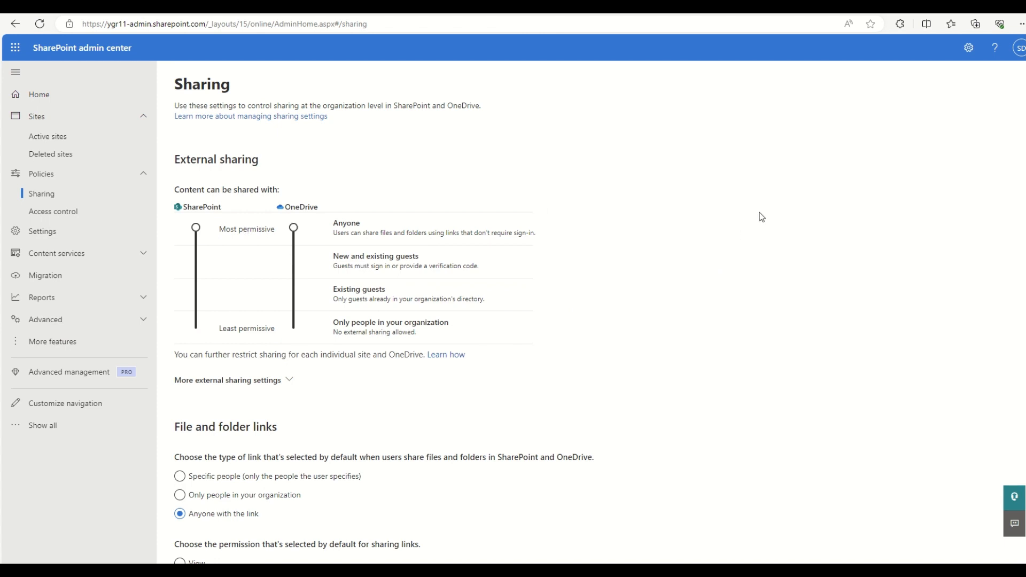
# Step: Review the Anyone sharing and Edit default link settings, then go to Active sites
pyautogui.moveTo(175, 436); pyautogui.dragTo(282, 429)
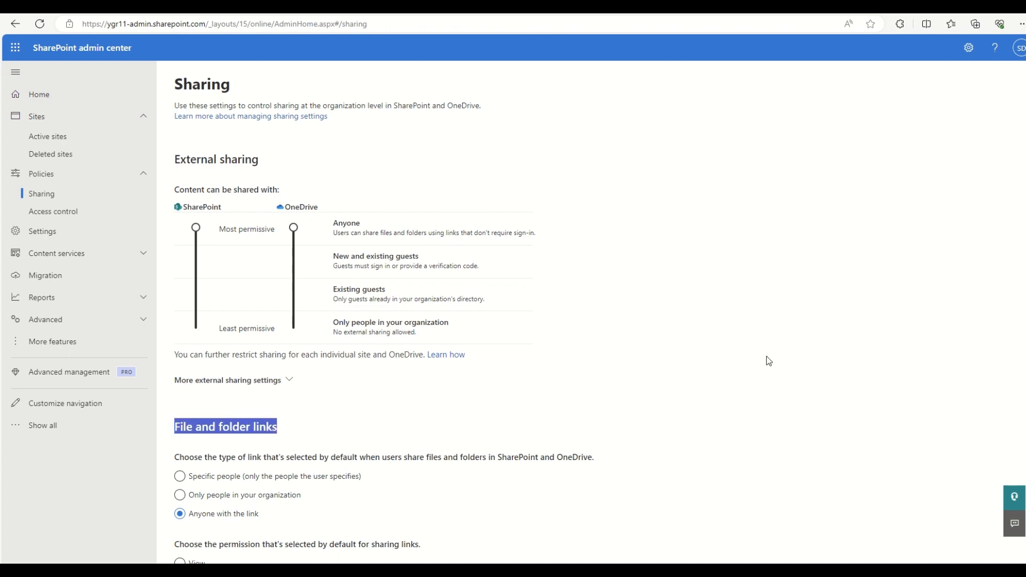
pyautogui.scroll(-5, 764, 359)
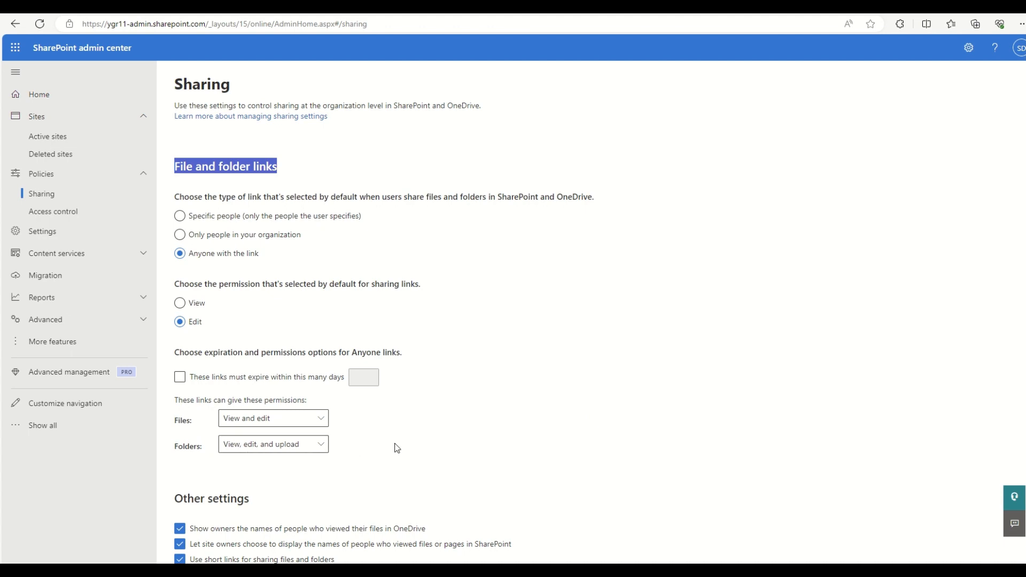
pyautogui.scroll(3, 470, 381)
pyautogui.scroll(-6, 470, 381)
pyautogui.scroll(6, 655, 317)
pyautogui.scroll(-1, 321, 275)
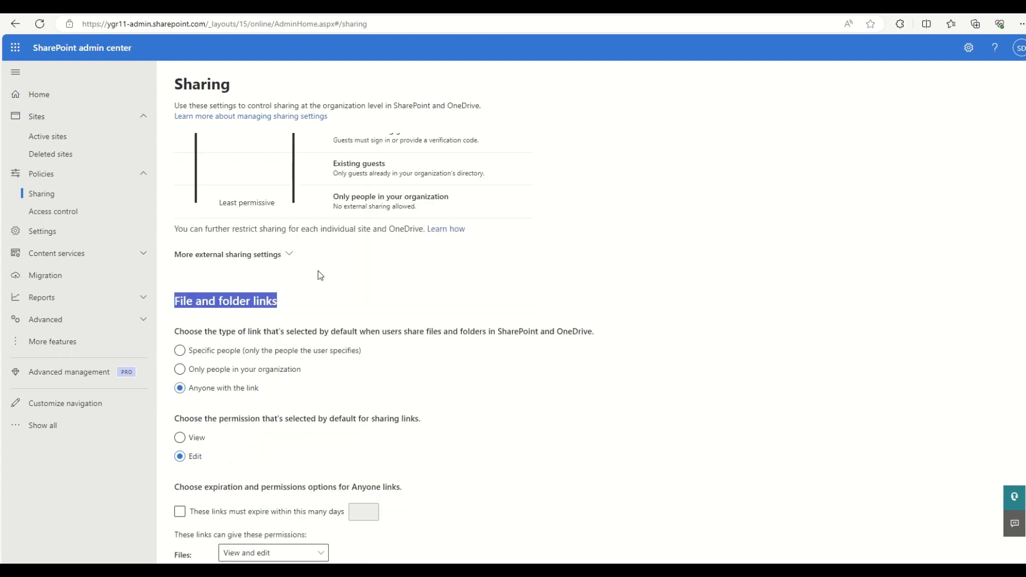
pyautogui.scroll(-2, 200, 402)
pyautogui.scroll(-3, 355, 334)
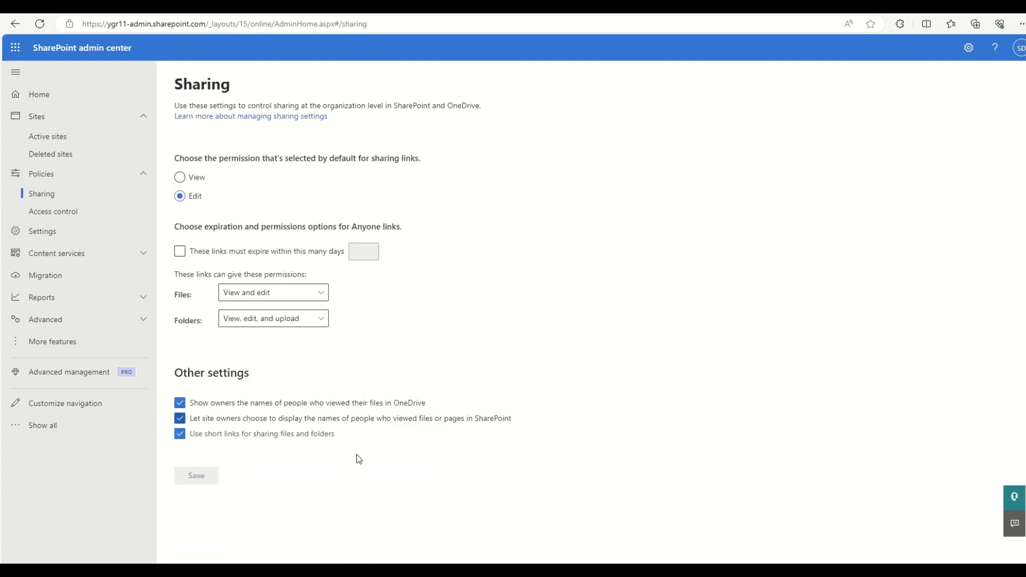
pyautogui.scroll(7, 666, 308)
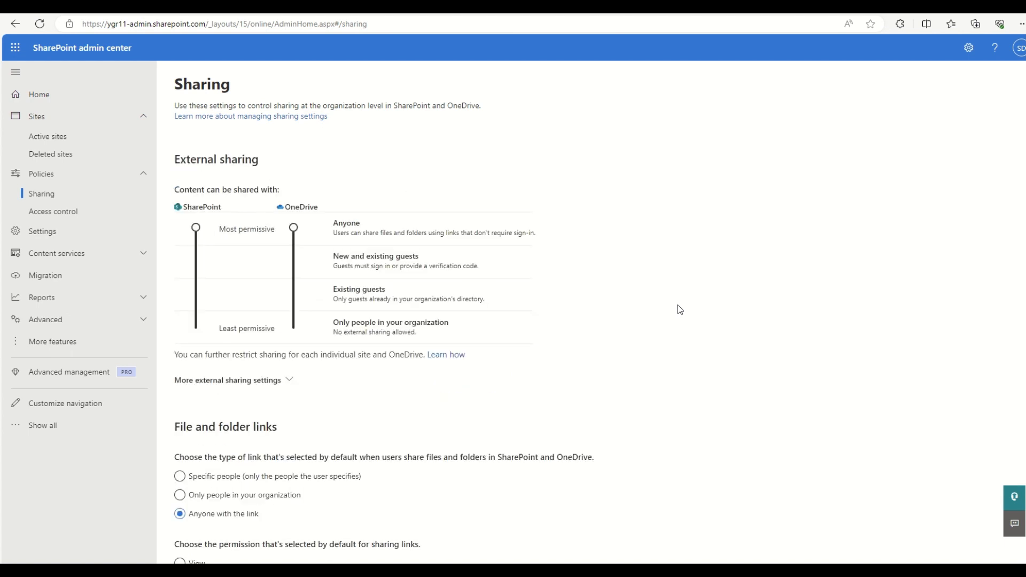
pyautogui.click(102, 140)
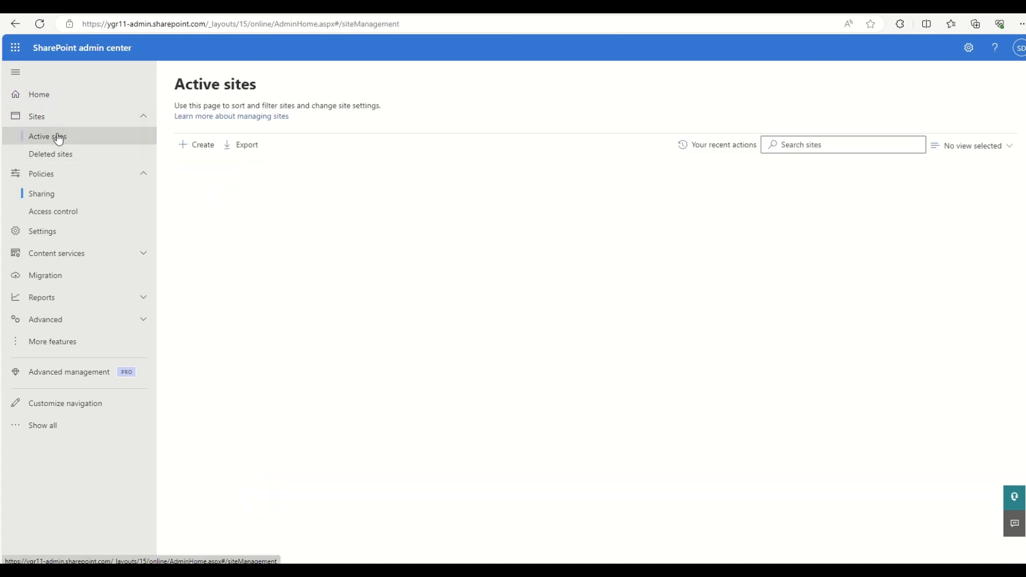
# Step: Search sites for 'Davefo' and open DaveFoodChain's site sharing settings
pyautogui.click(876, 144)
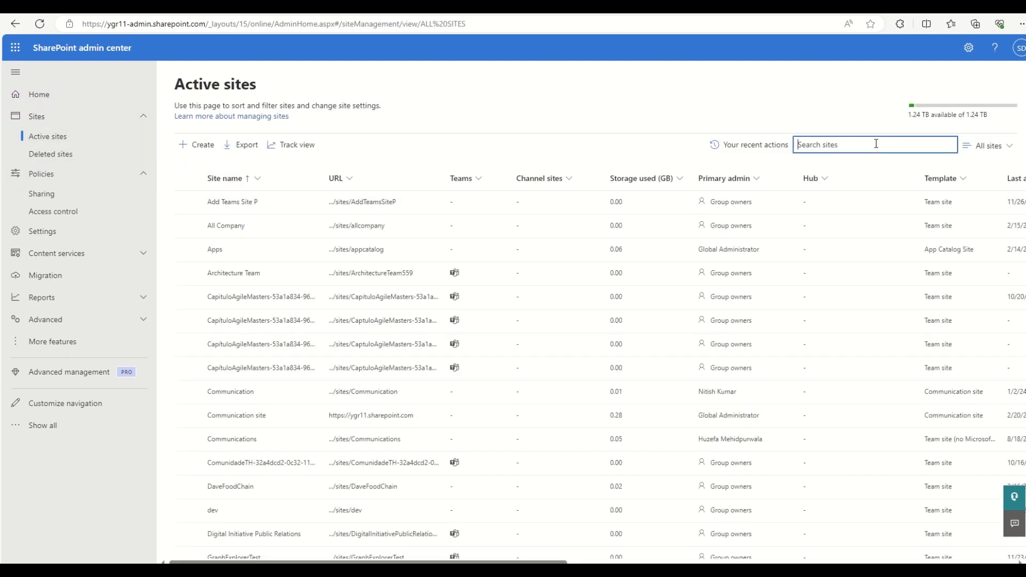
pyautogui.write('Dave')
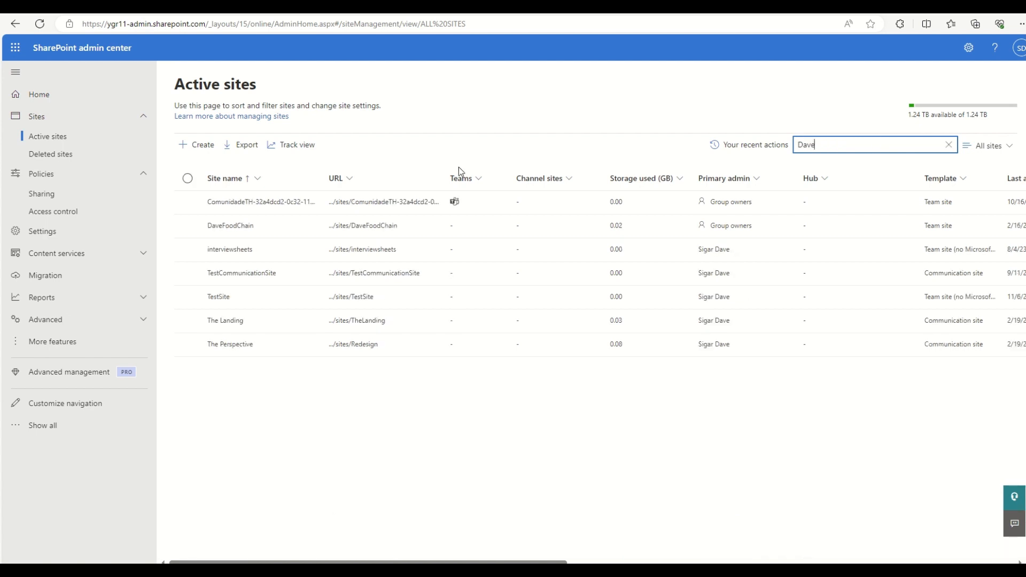
pyautogui.write('fo')
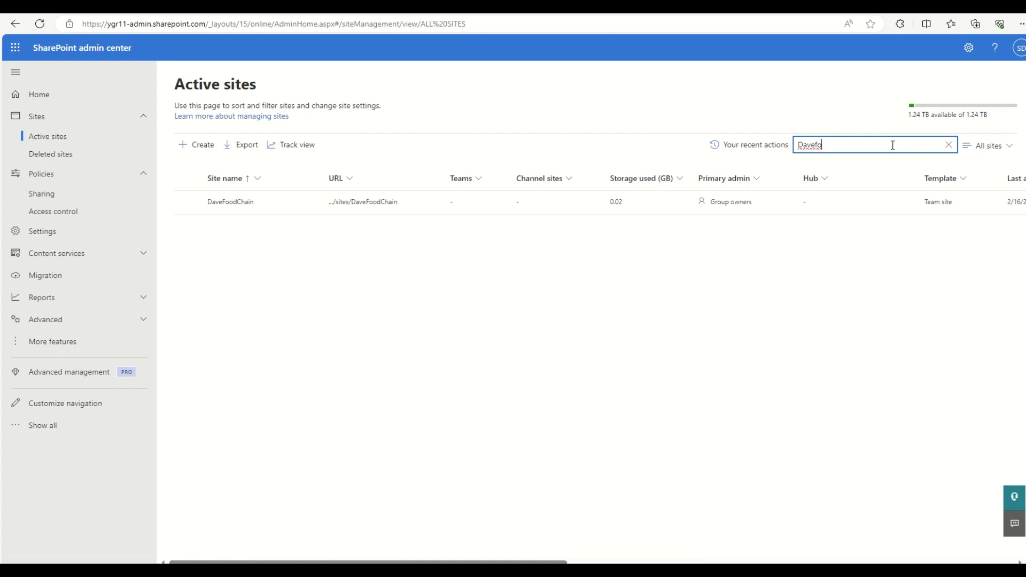
pyautogui.click(428, 338)
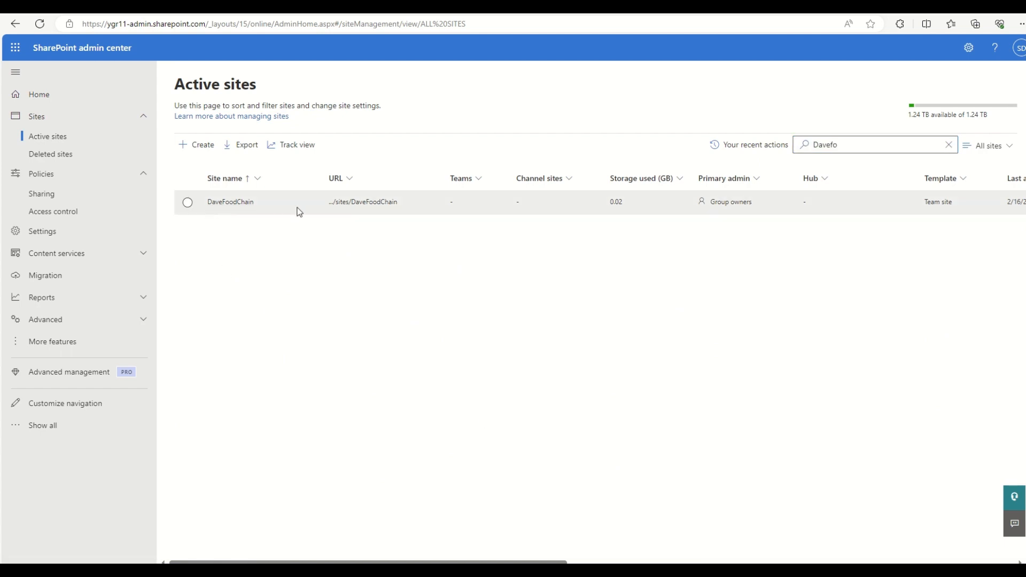
pyautogui.click(265, 209)
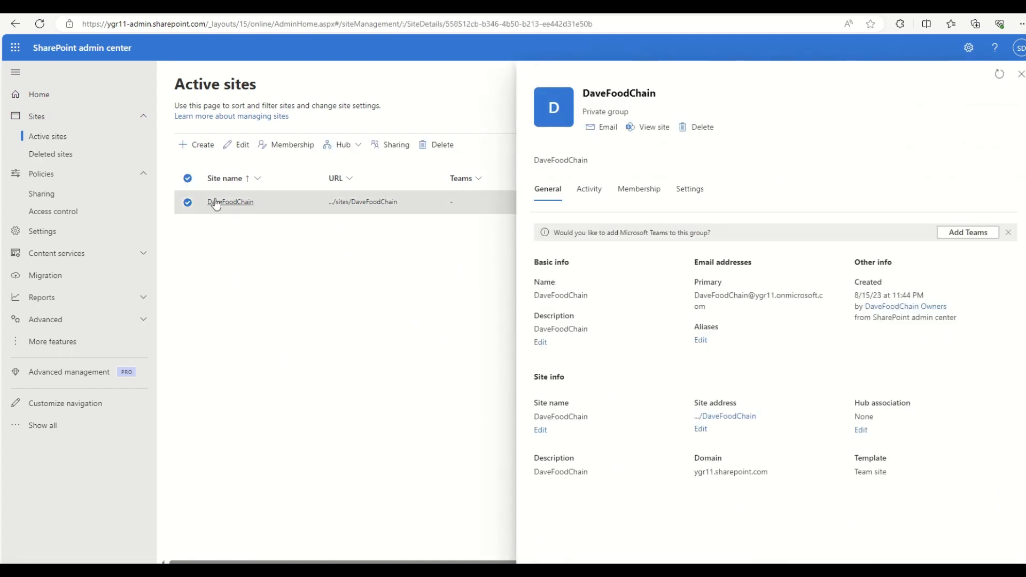
pyautogui.click(392, 145)
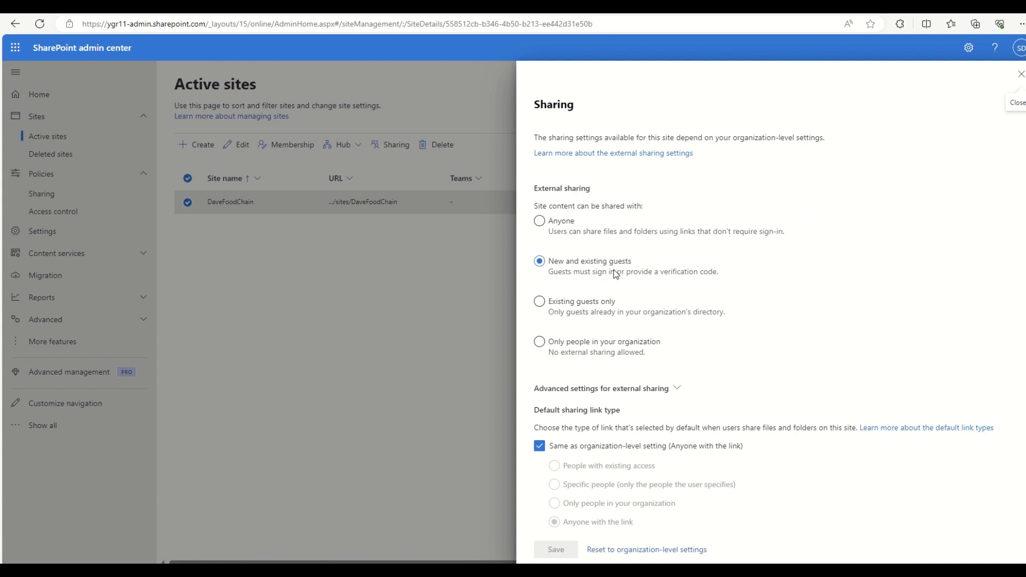
# Step: Set DaveFoodChain's external sharing to Anyone, save it, and close the panel
pyautogui.click(563, 224)
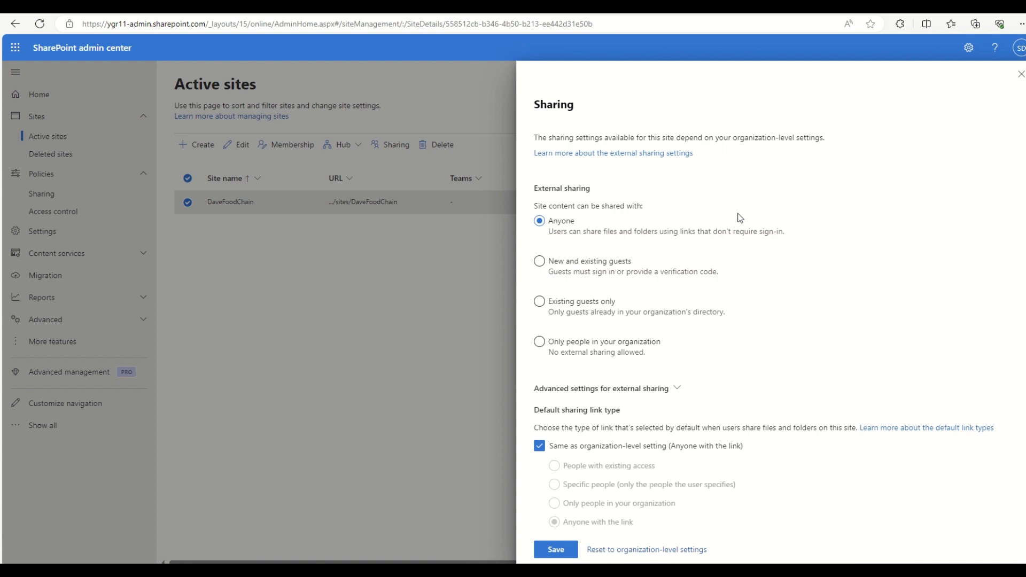
pyautogui.scroll(-2, 682, 250)
pyautogui.scroll(2, 679, 255)
pyautogui.scroll(-2, 694, 433)
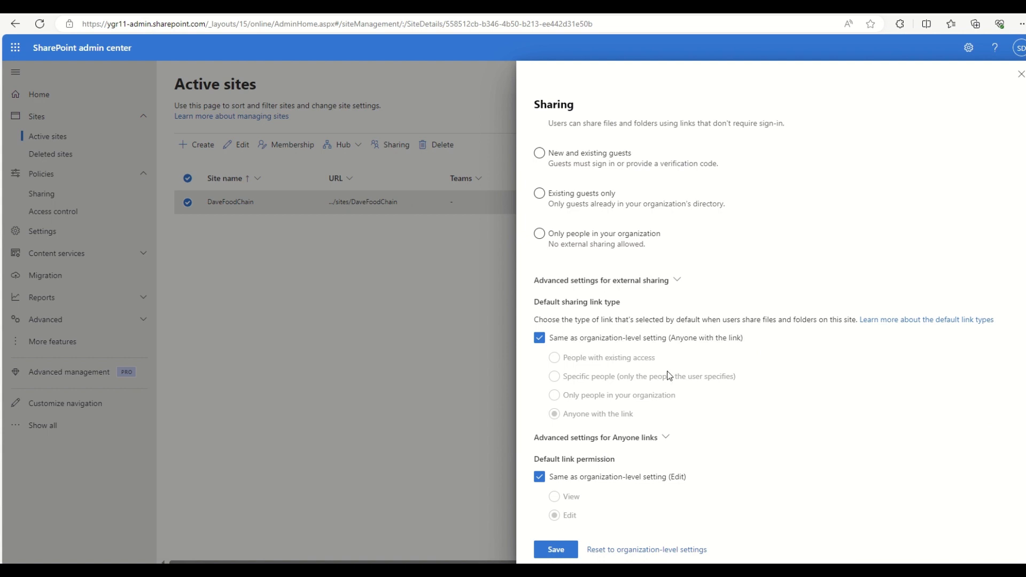
pyautogui.click(550, 550)
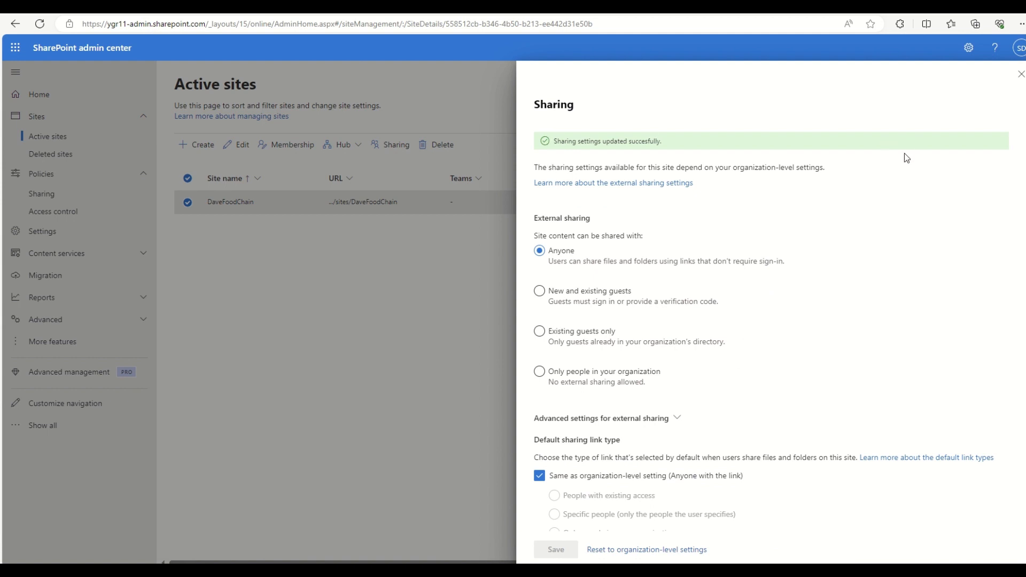
pyautogui.click(1021, 73)
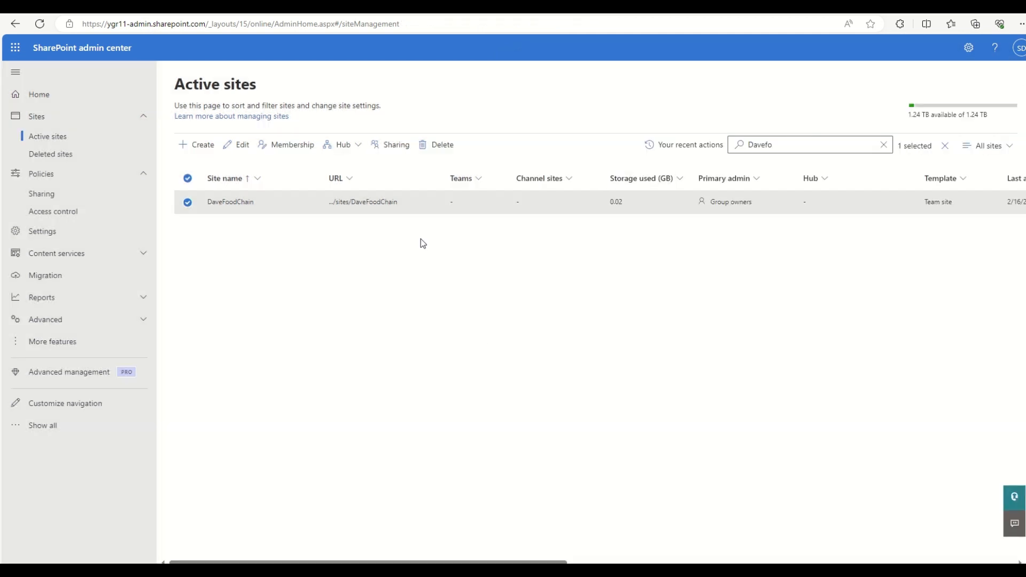
# Step: Open DaveFoodChain's site contents, visit the Add an app page, then return home
pyautogui.click(369, 203)
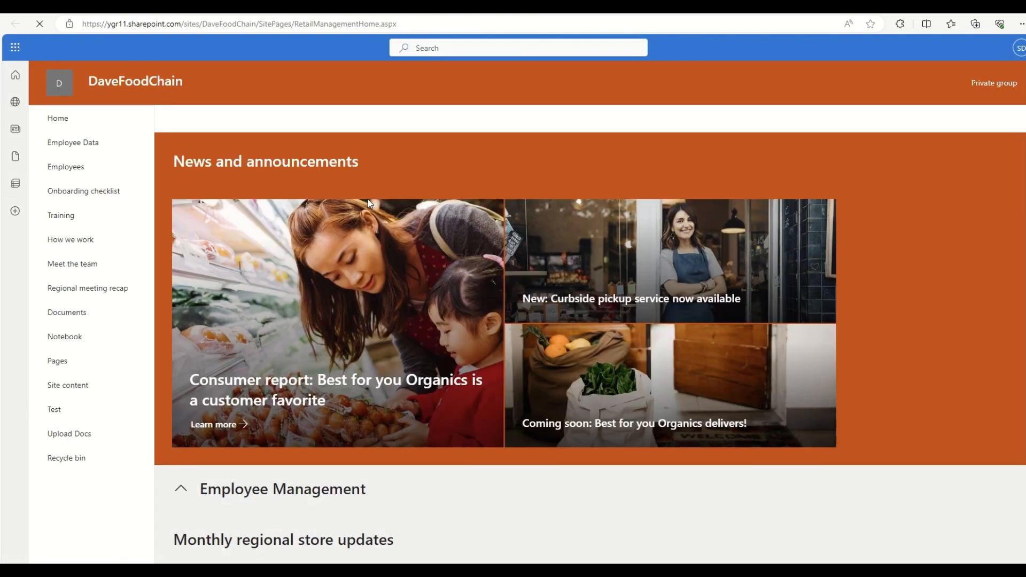
pyautogui.click(62, 385)
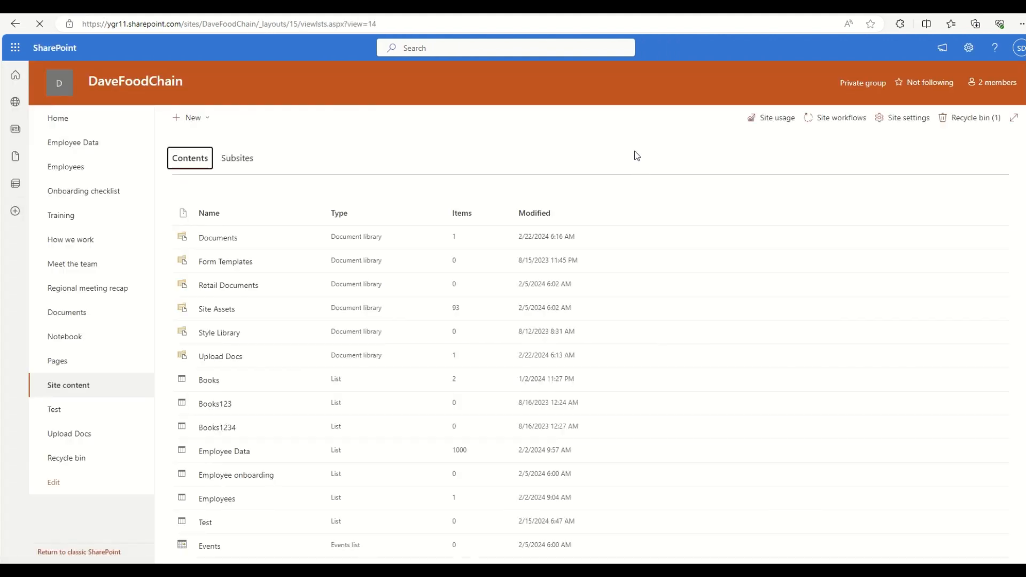
pyautogui.click(189, 124)
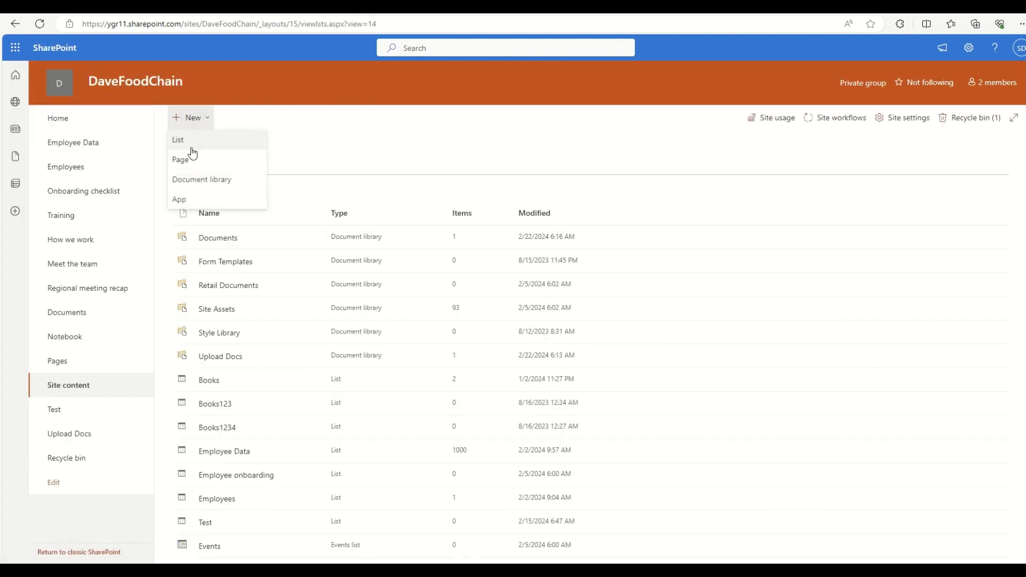
pyautogui.click(187, 199)
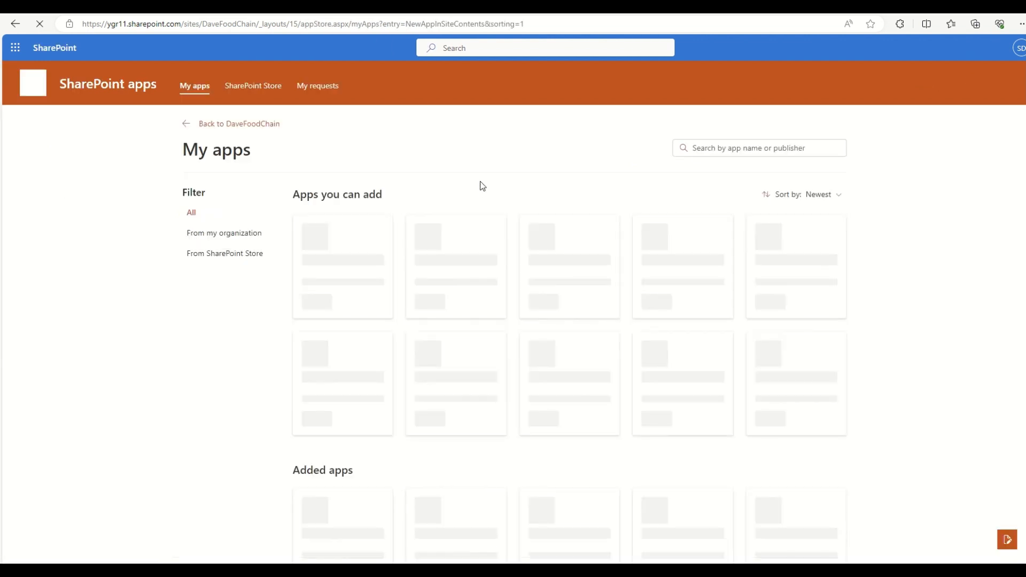
pyautogui.click(191, 129)
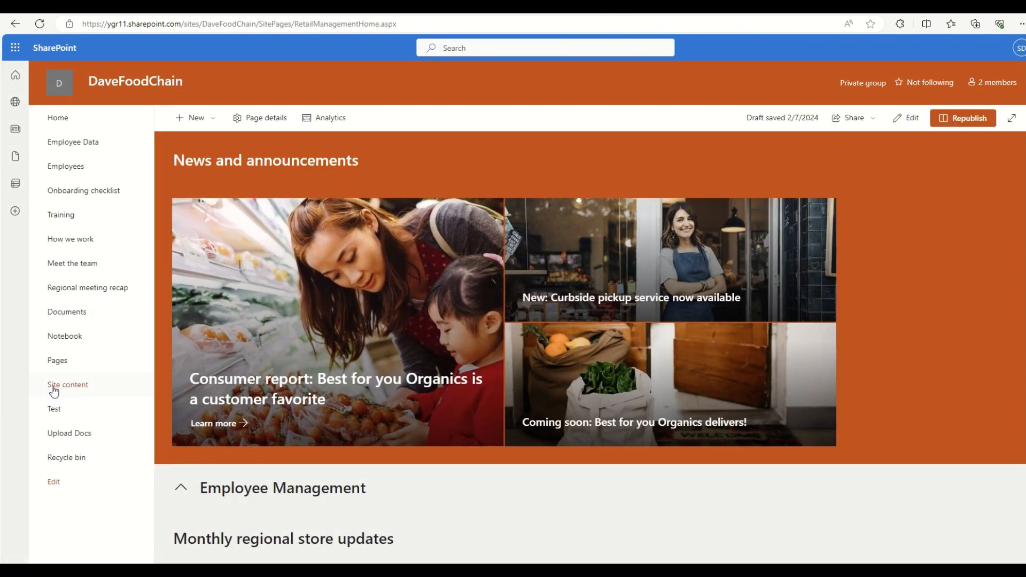
# Step: Create a blank document library named 'Upload Files' from Site contents
pyautogui.click(54, 389)
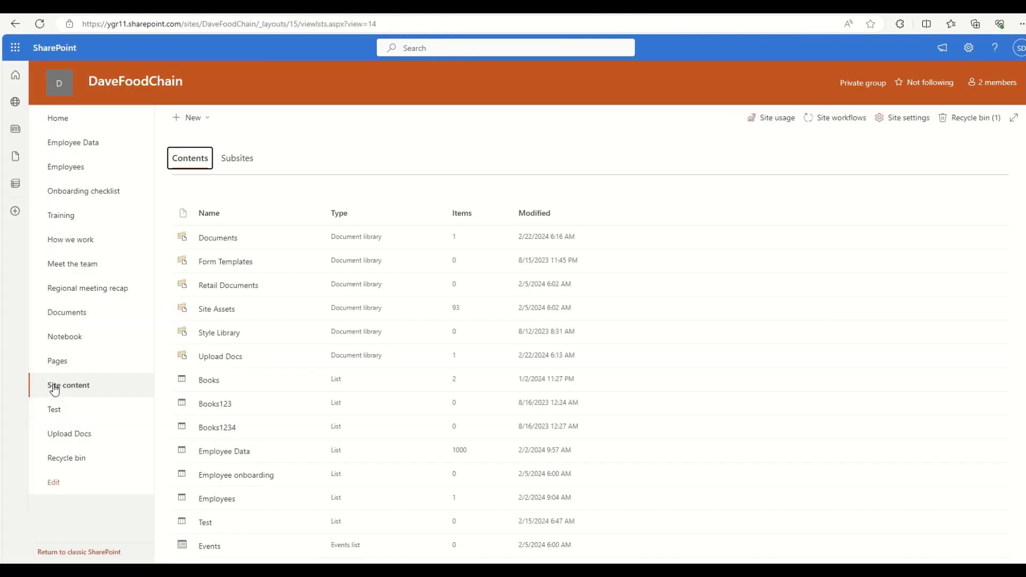
pyautogui.click(202, 116)
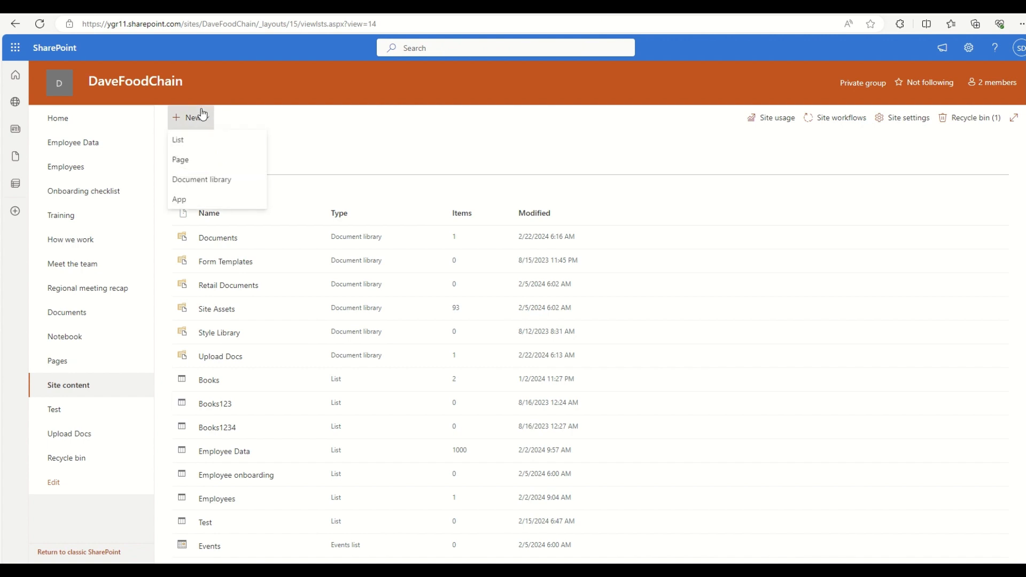
pyautogui.click(203, 179)
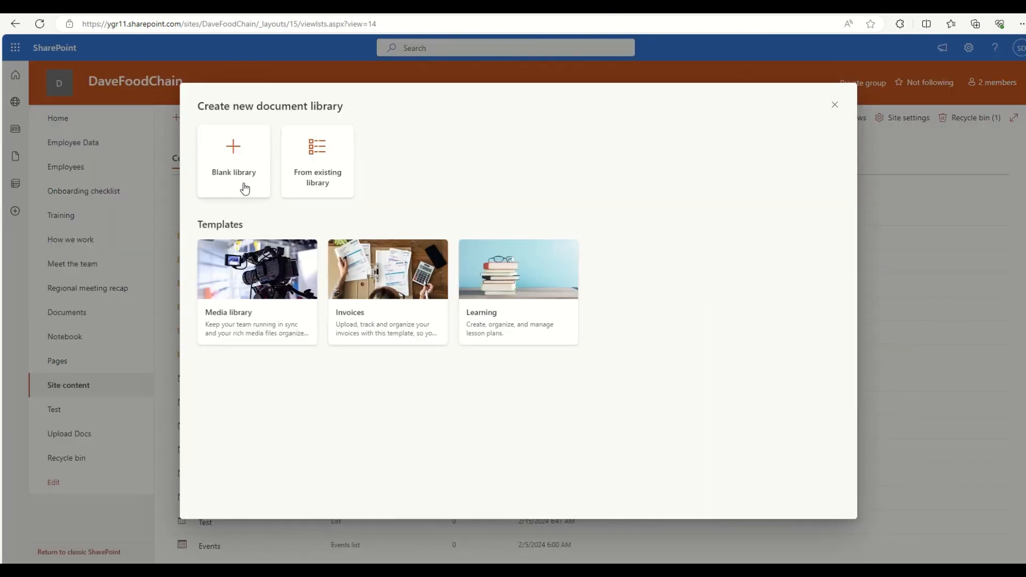
pyautogui.click(243, 184)
pyautogui.write('Upload ')
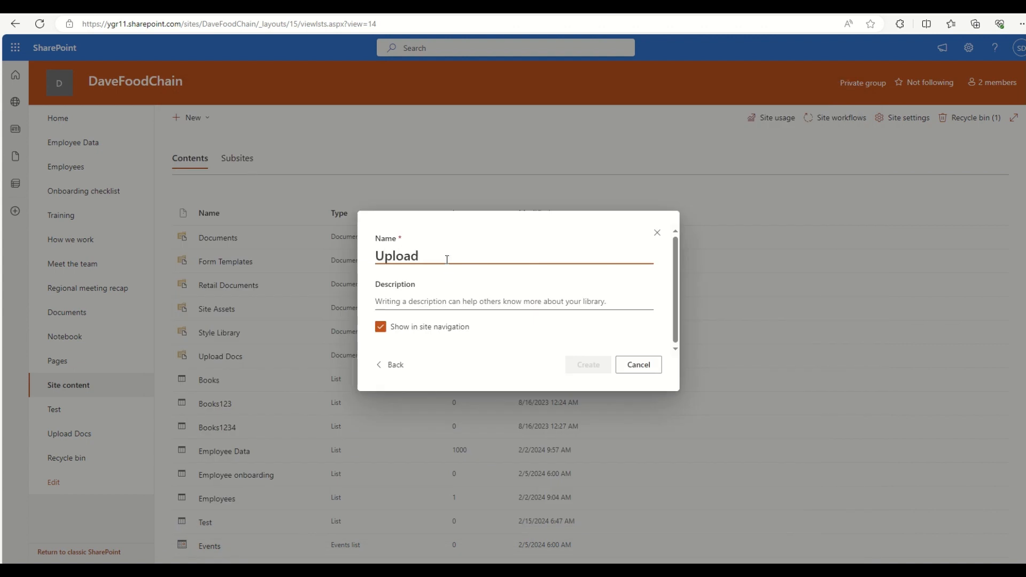
pyautogui.write('Files in')
pyautogui.press('BackSpace')
pyautogui.press('BackSpace')
pyautogui.press('BackSpace')
pyautogui.click(546, 377)
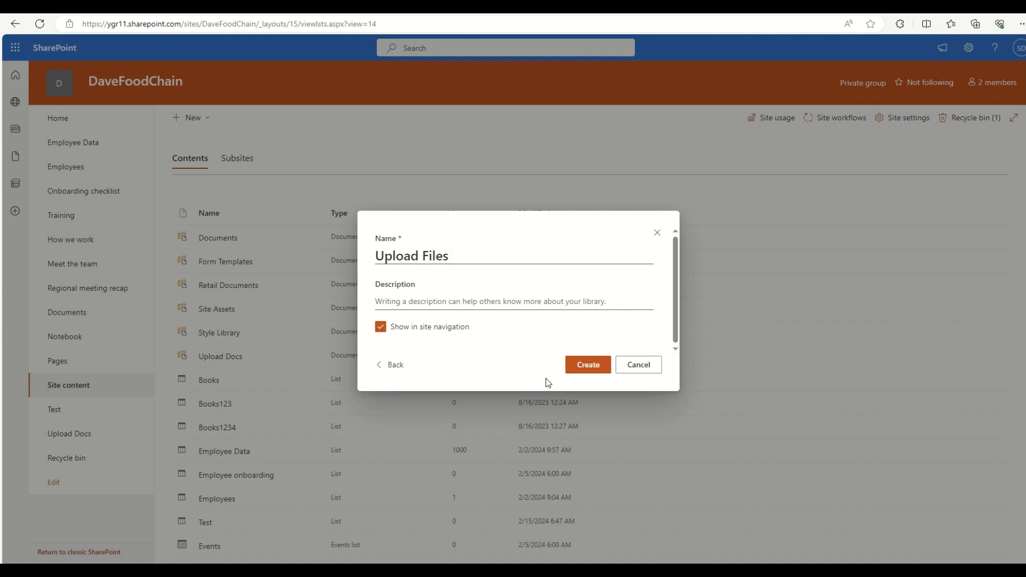
pyautogui.click(598, 370)
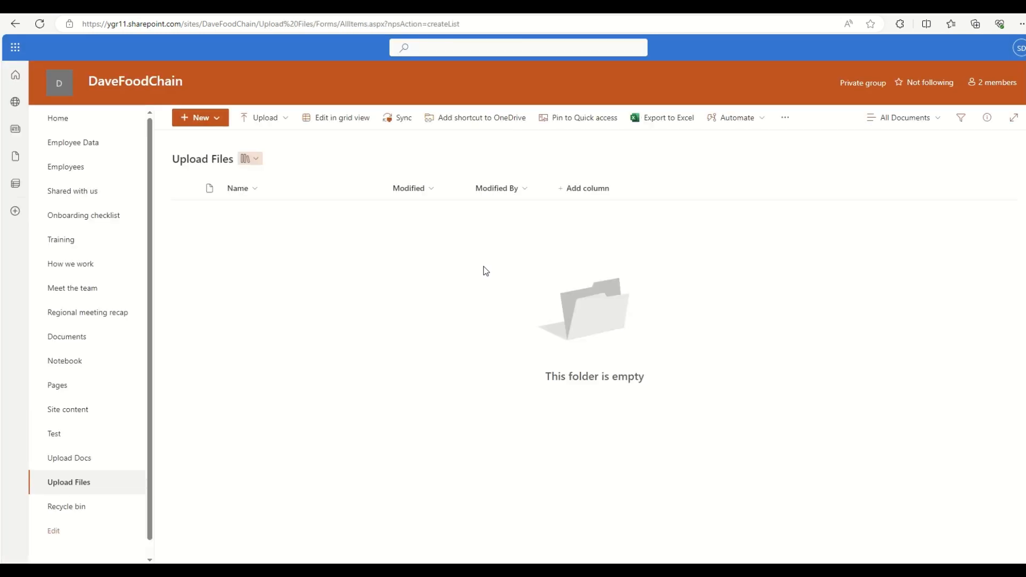
# Step: Create a dark green folder named 'Uploaded Files' in the Upload Files library
pyautogui.click(203, 118)
pyautogui.click(207, 139)
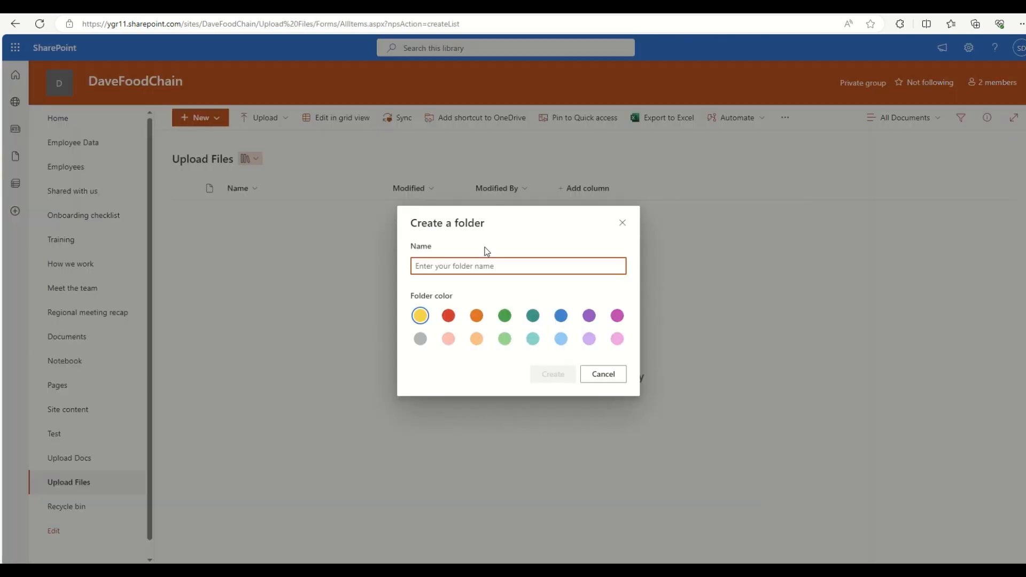
pyautogui.write('Uploa')
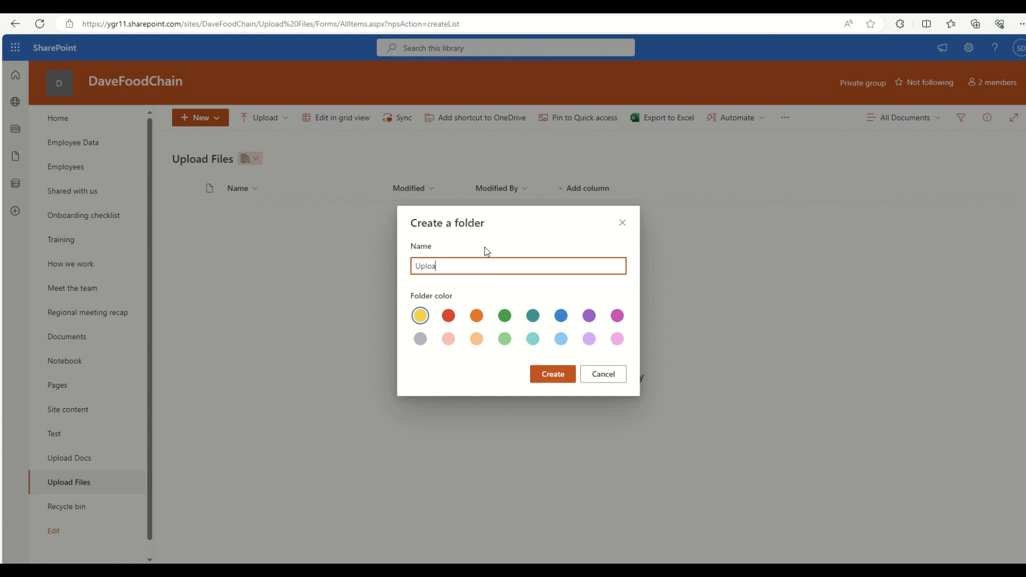
pyautogui.write('ded Flies')
pyautogui.press('BackSpace')
pyautogui.press('BackSpace')
pyautogui.press('BackSpace')
pyautogui.write('iles')
pyautogui.click(505, 316)
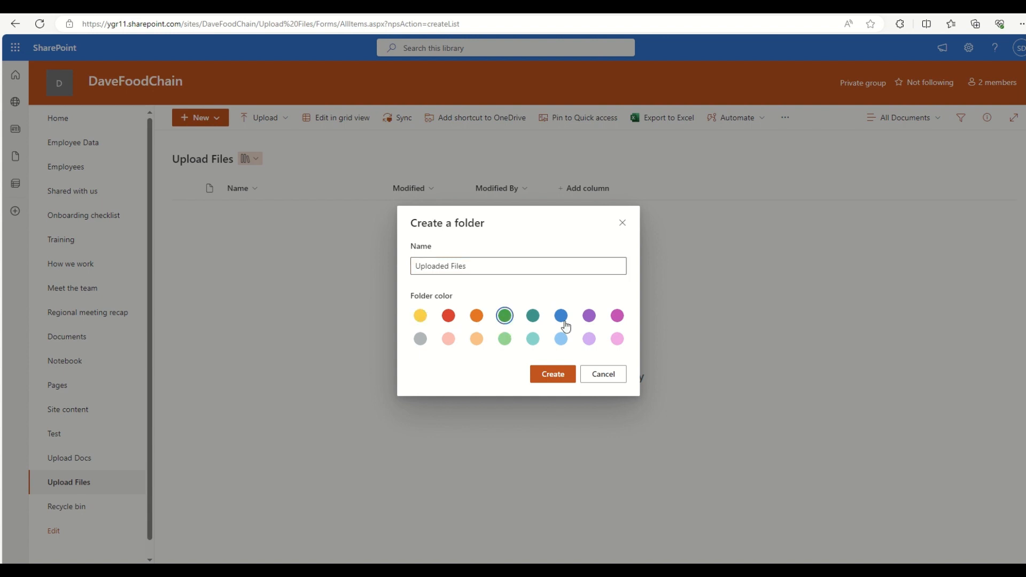
pyautogui.click(565, 370)
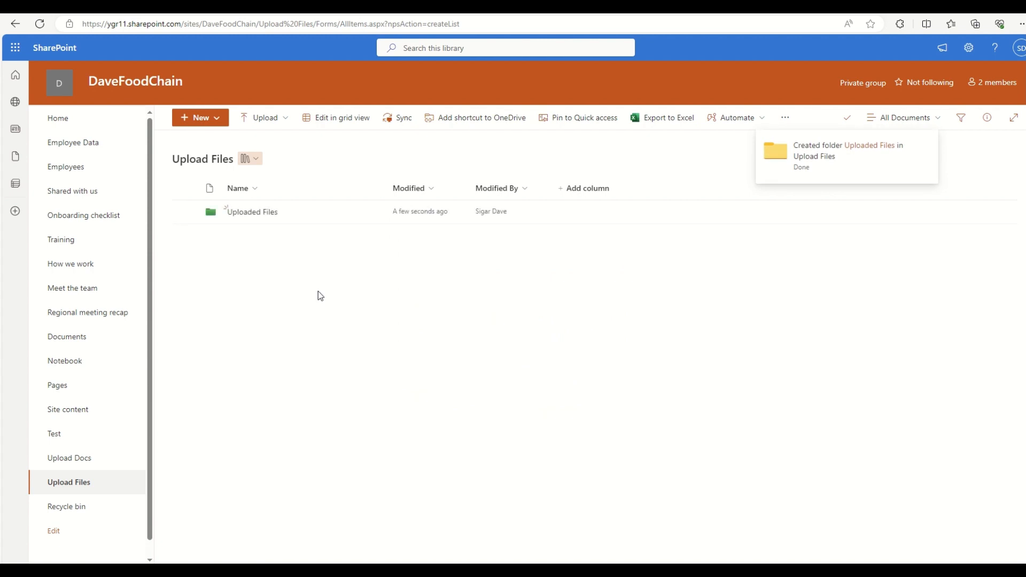
pyautogui.click(788, 124)
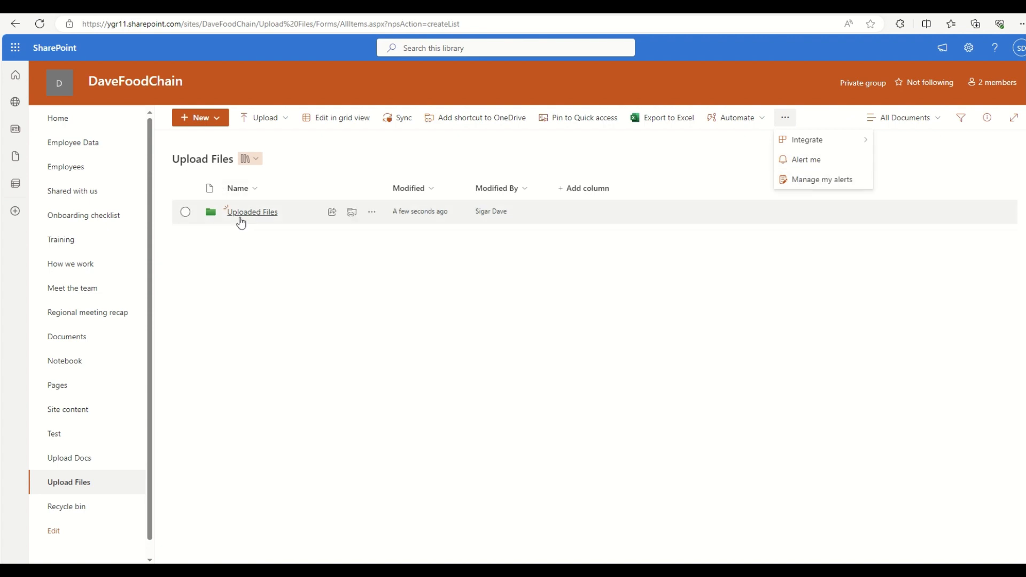
# Step: Request files for the Uploaded Files folder, describing it as 'Please upload files related to the SP Design'
pyautogui.click(187, 214)
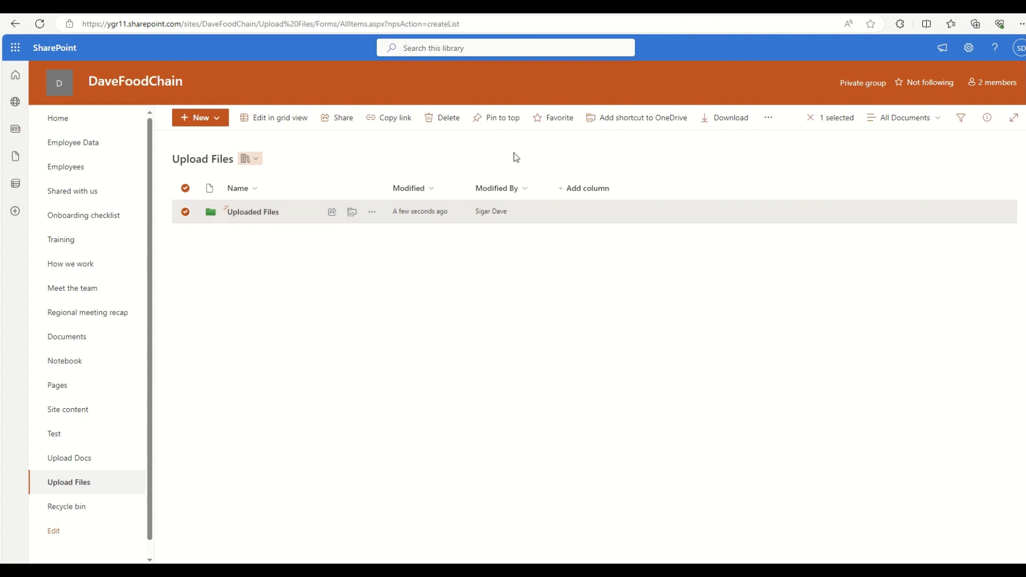
pyautogui.click(774, 123)
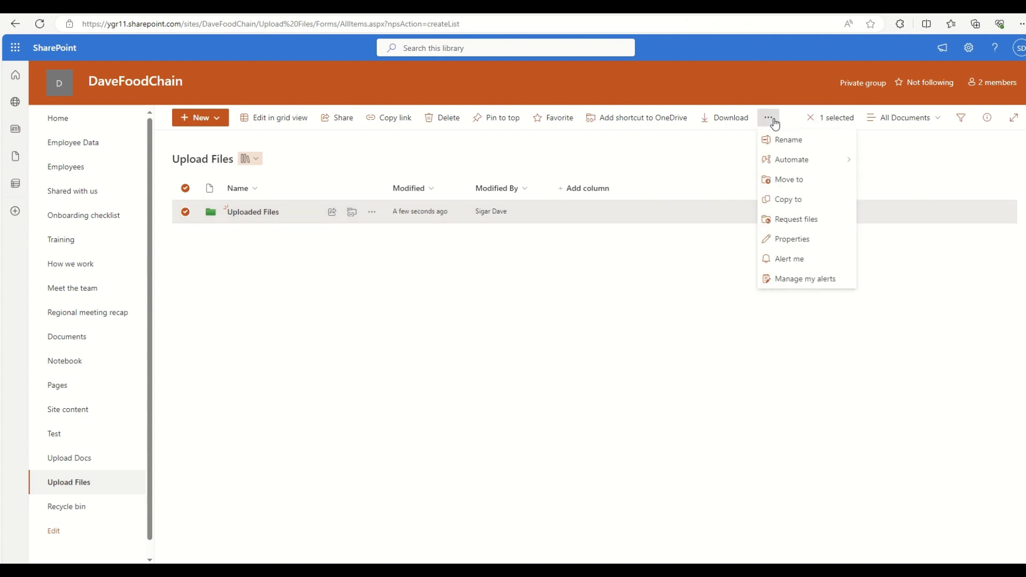
pyautogui.click(793, 223)
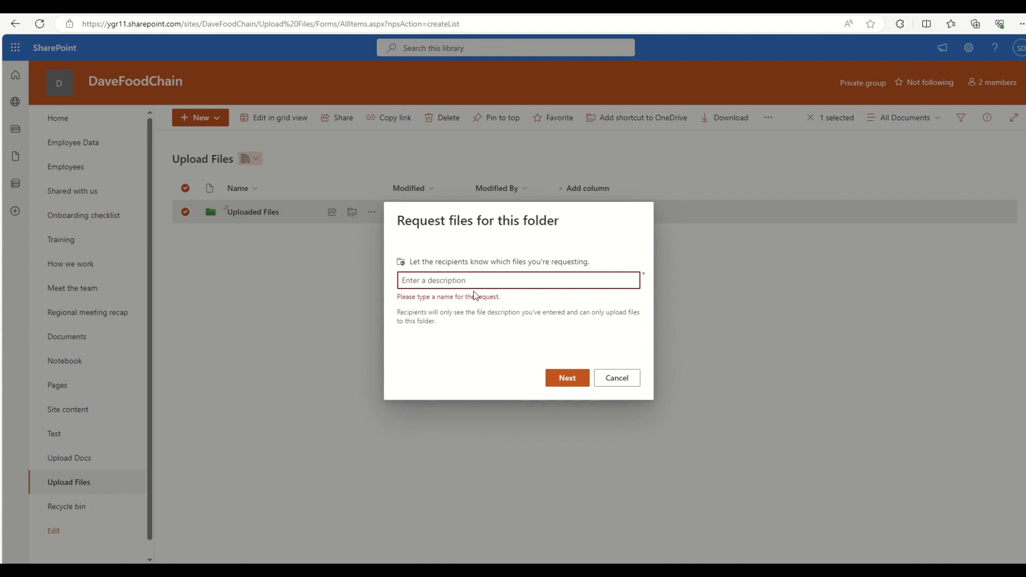
pyautogui.write('uplo')
pyautogui.press('BackSpace')
pyautogui.press('BackSpace')
pyautogui.press('BackSpace')
pyautogui.press('BackSpace')
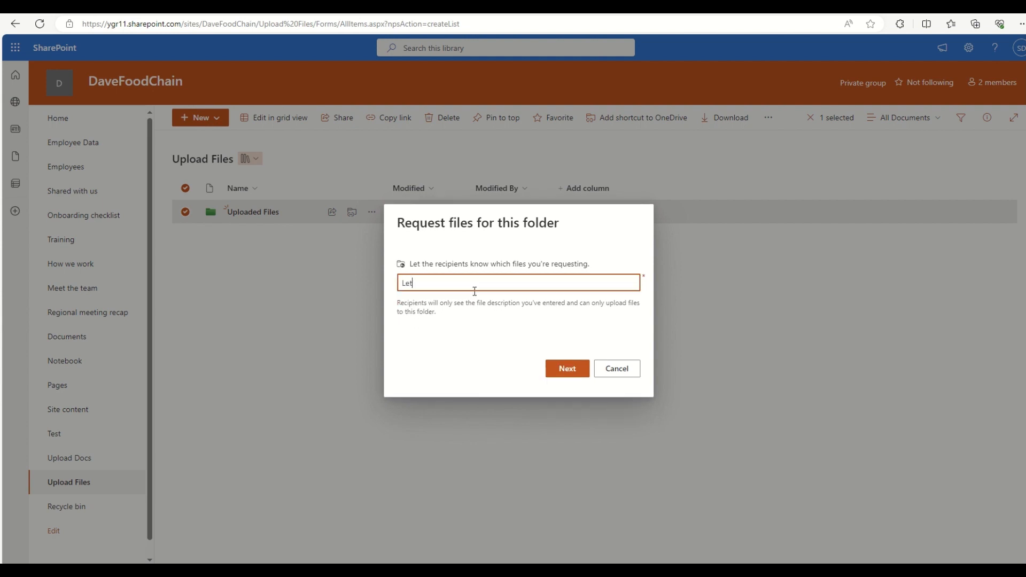
pyautogui.write('Please upload files related to the SP Design')
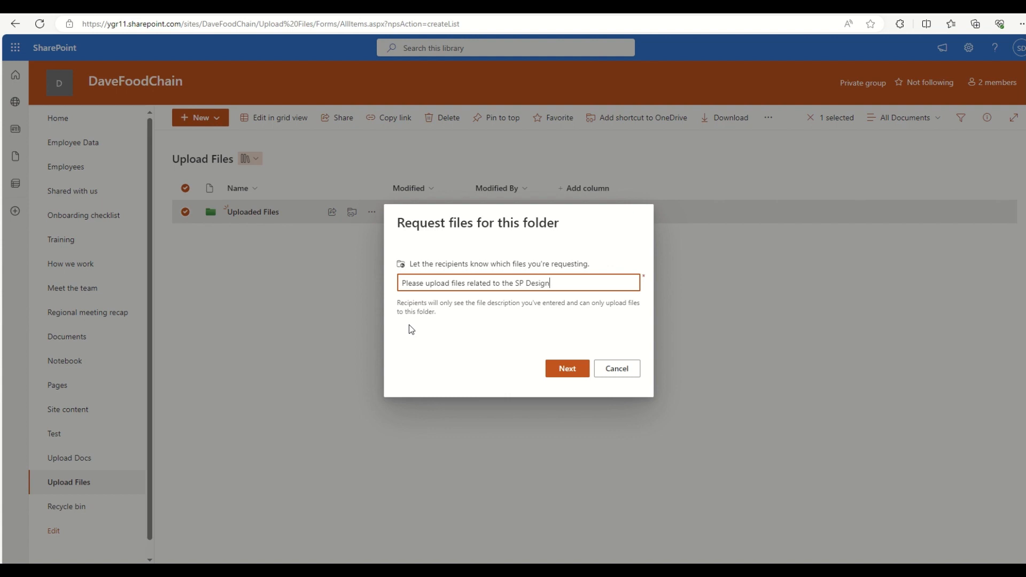
# Step: Confirm the request description and copy the file request's upload link
pyautogui.click(559, 373)
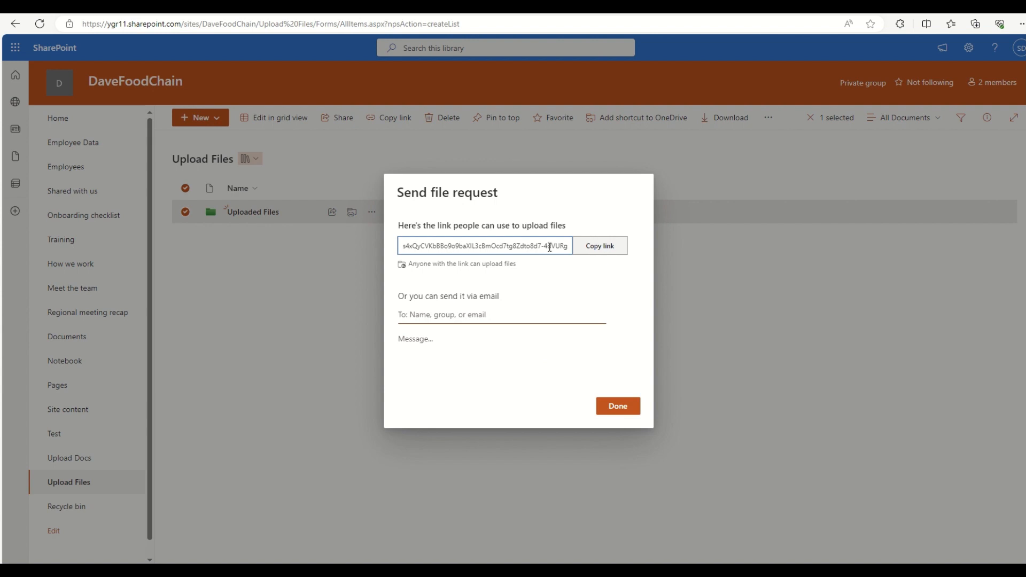
pyautogui.click(602, 247)
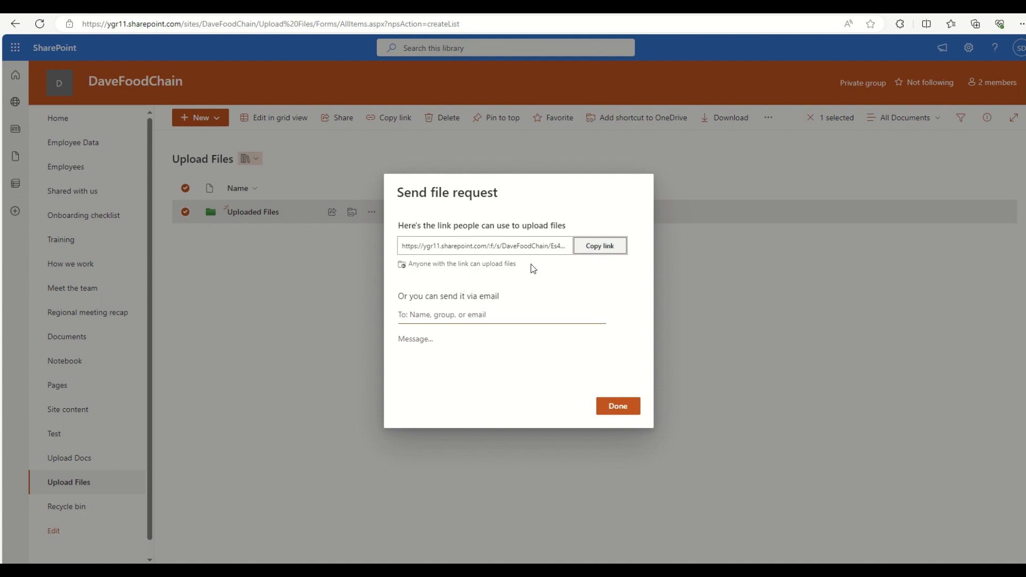
pyautogui.click(609, 249)
# Step: Send the request to a colleague with the message 'Add files for SP Design'
pyautogui.click(495, 314)
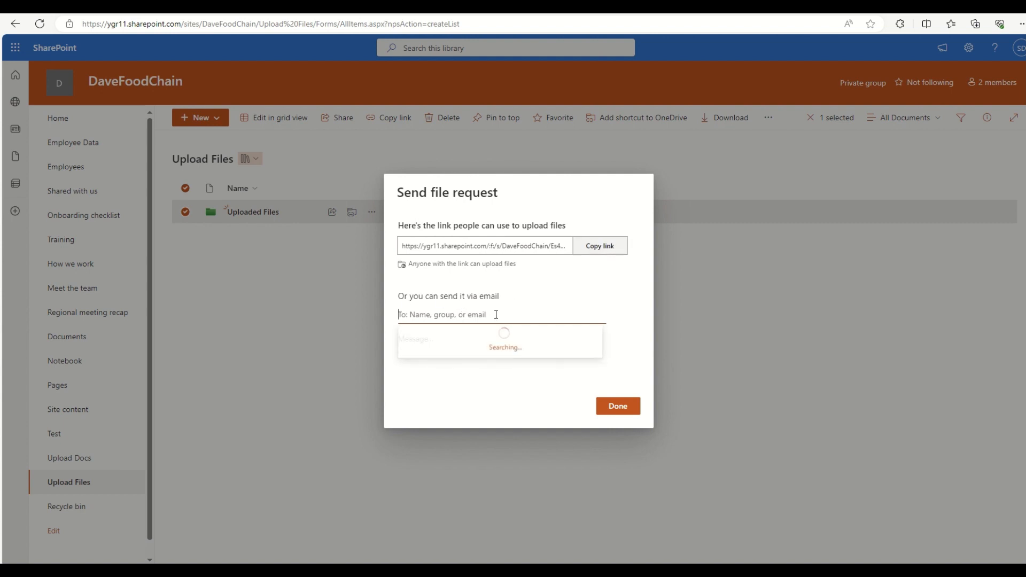
pyautogui.scroll(-5, 463, 363)
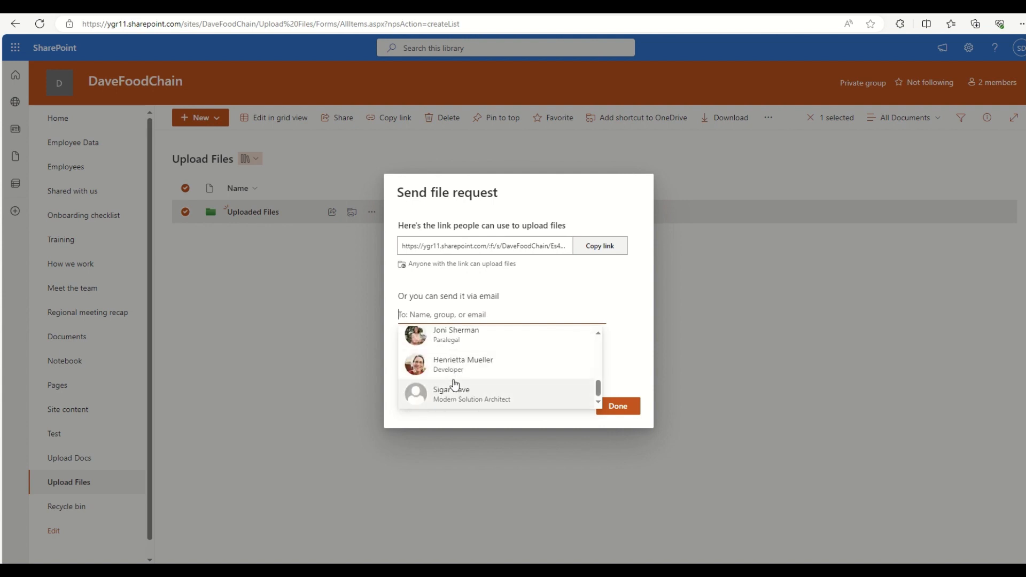
pyautogui.click(455, 395)
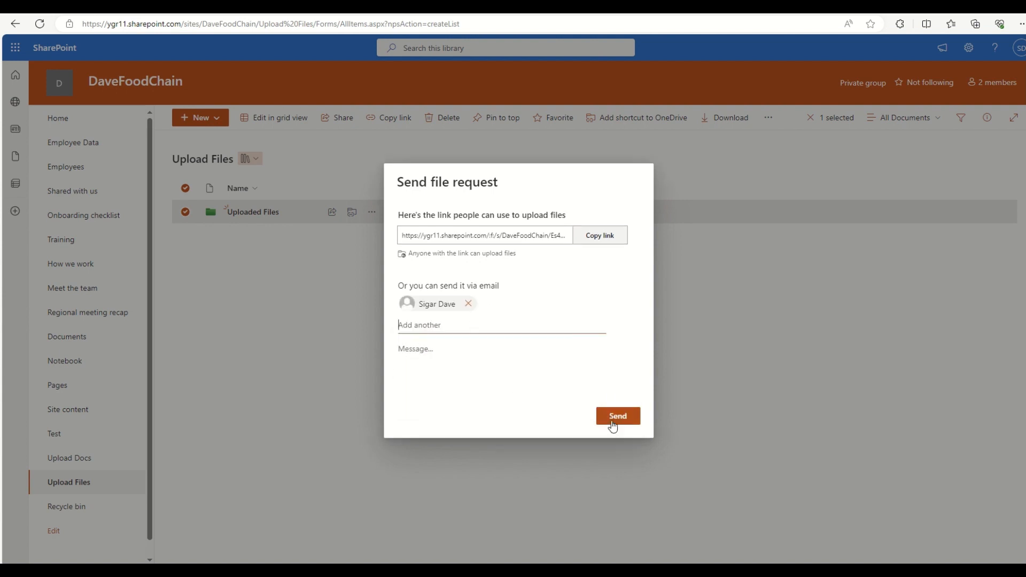
pyautogui.click(417, 347)
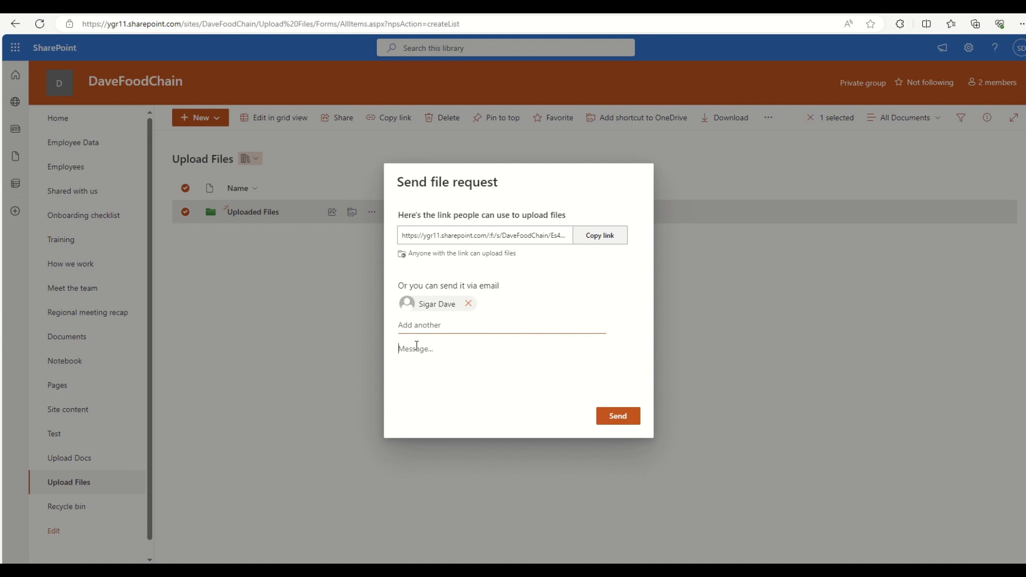
pyautogui.write('Add files for SP Desgin')
pyautogui.press('BackSpace')
pyautogui.press('BackSpace')
pyautogui.press('BackSpace')
pyautogui.write('ign')
pyautogui.click(615, 415)
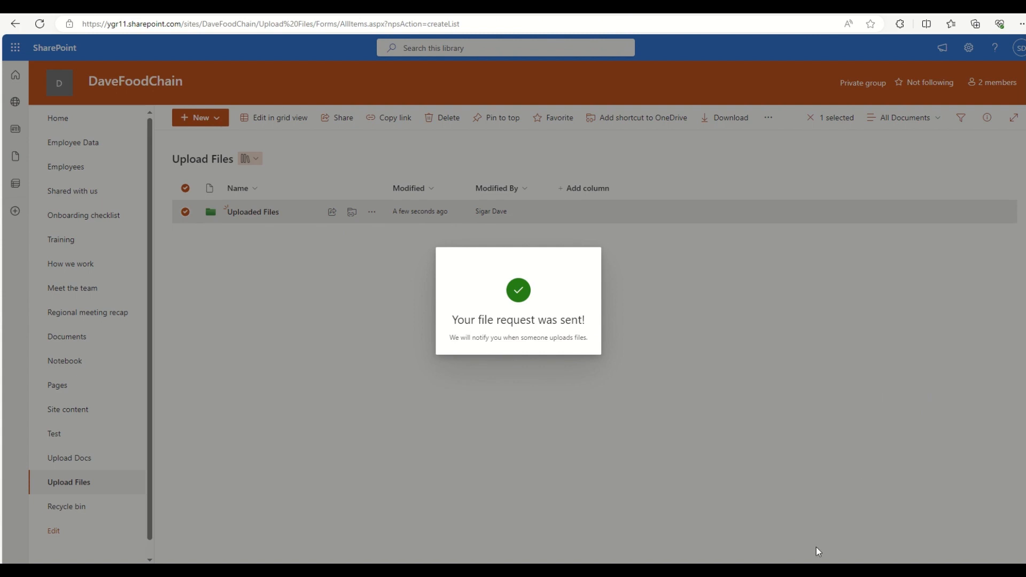
# Step: Paste the copied file request link into the other Edge window and open it
pyautogui.moveTo(777, 571)
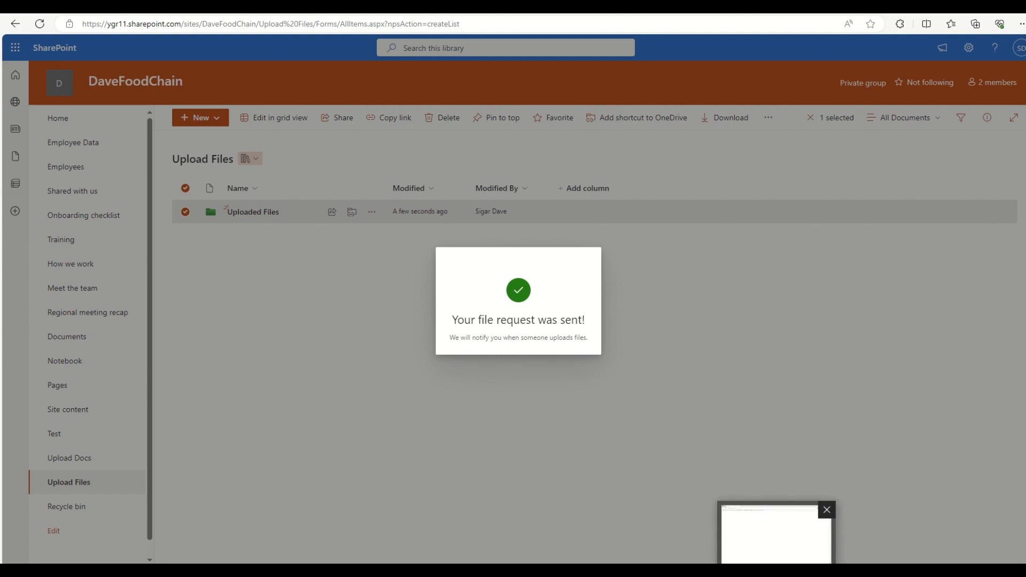
pyautogui.click(778, 532)
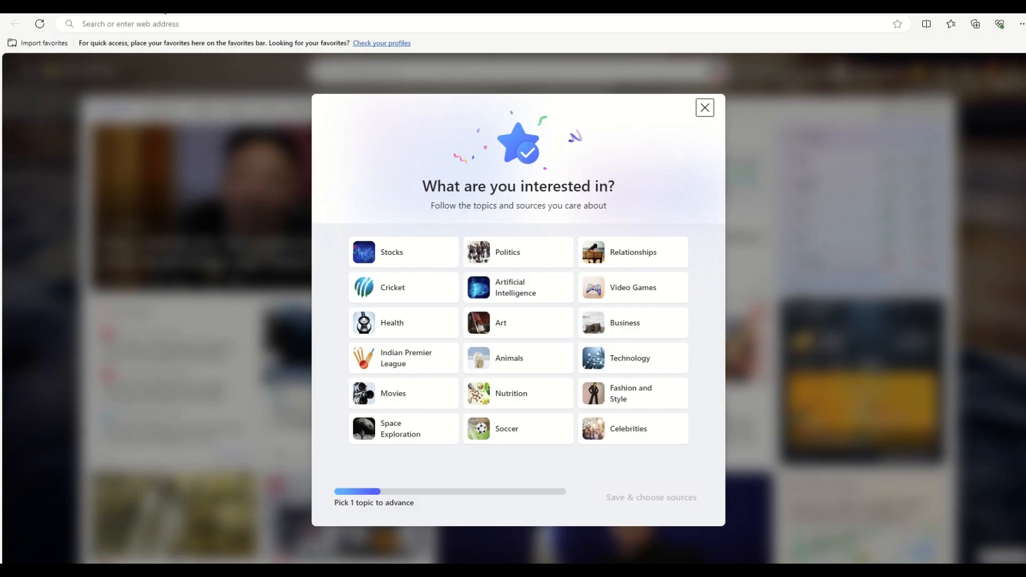
pyautogui.click(169, 24)
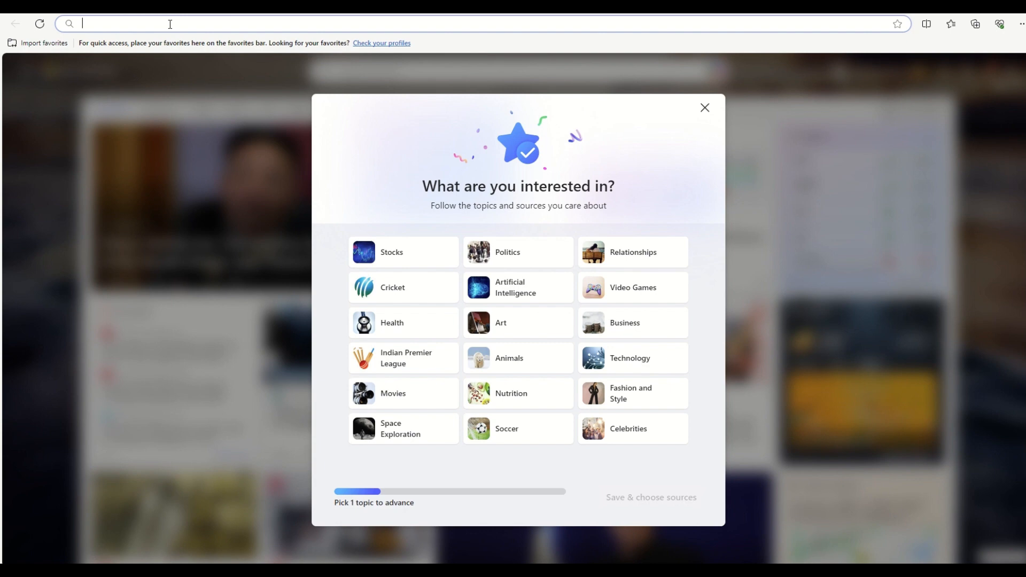
pyautogui.hotkey('ctrl', 'v')
pyautogui.press('Return')
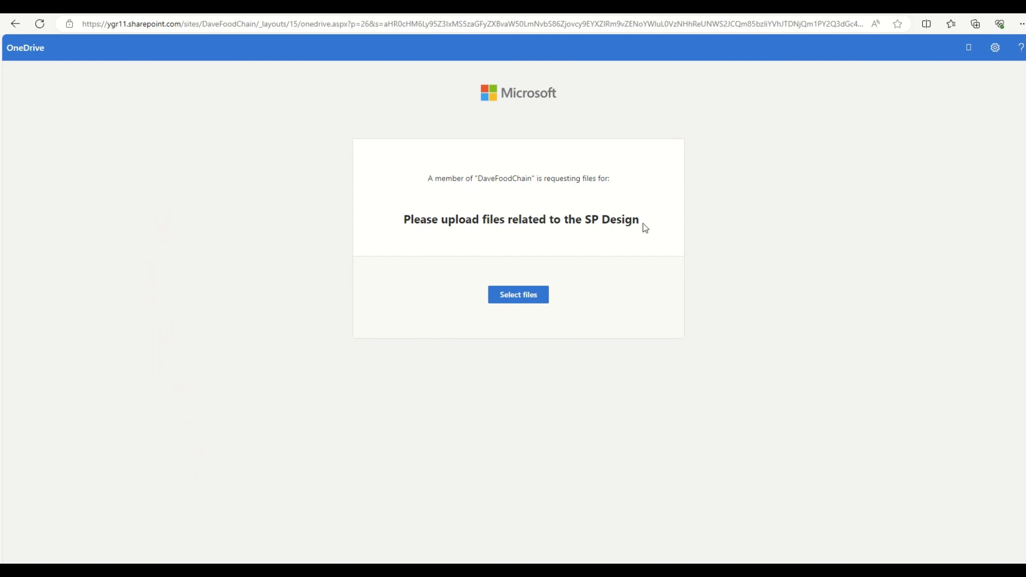
# Step: Choose Office-365-sharepoint-intranet (2).png and SharePoint-Intranet-Modern-Intranet (1).png for the file request
pyautogui.click(520, 299)
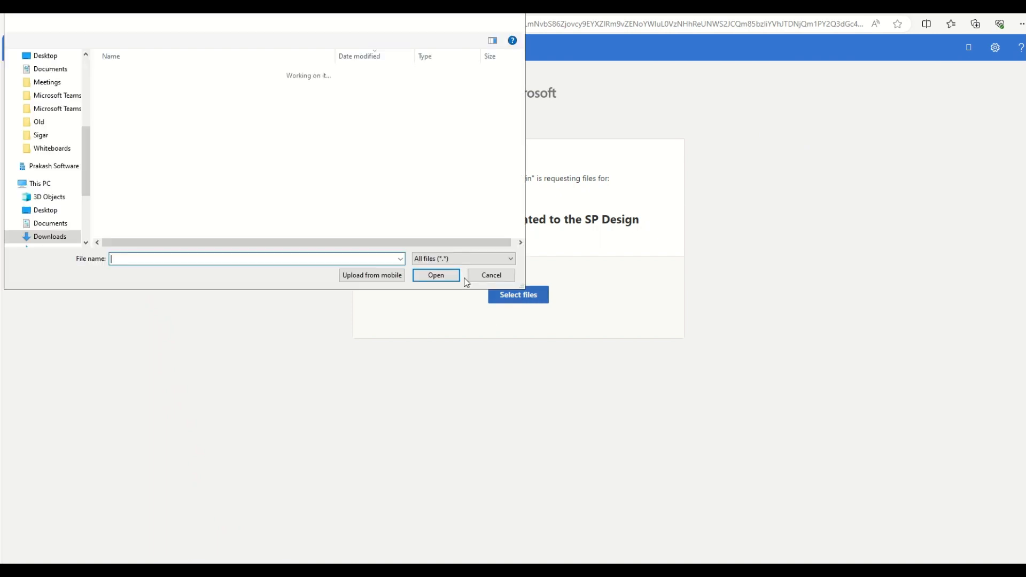
pyautogui.click(159, 111)
pyautogui.keyDown('shift'); pyautogui.click(171, 122); pyautogui.keyUp('shift')
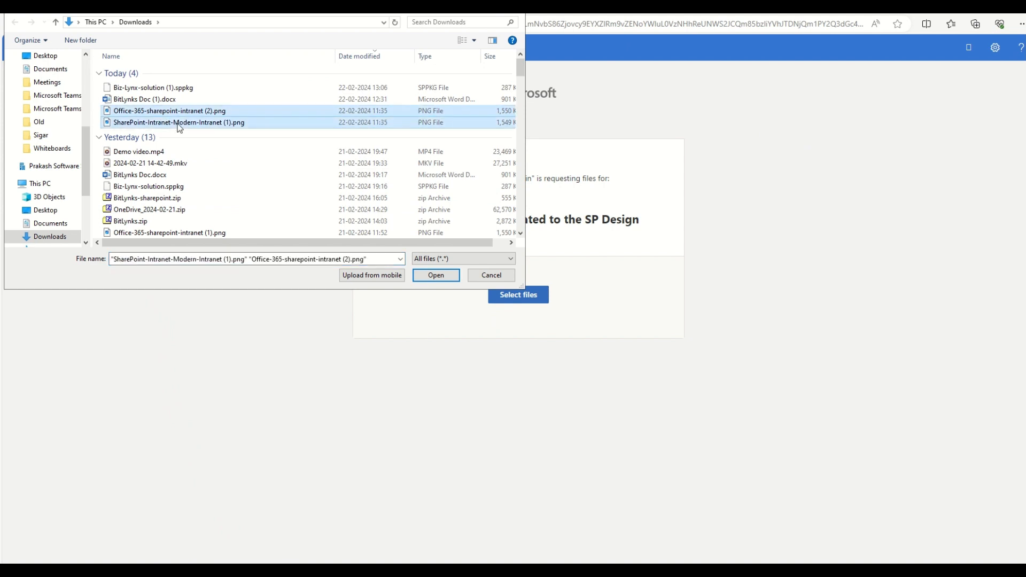
pyautogui.click(431, 276)
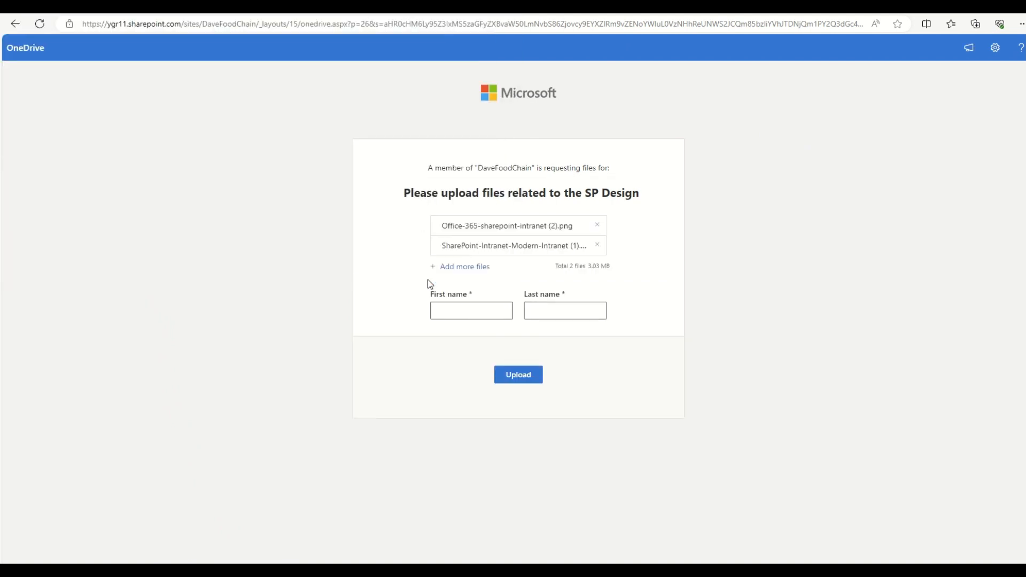
# Step: Enter the uploader's first and last name in the request form
pyautogui.click(459, 307)
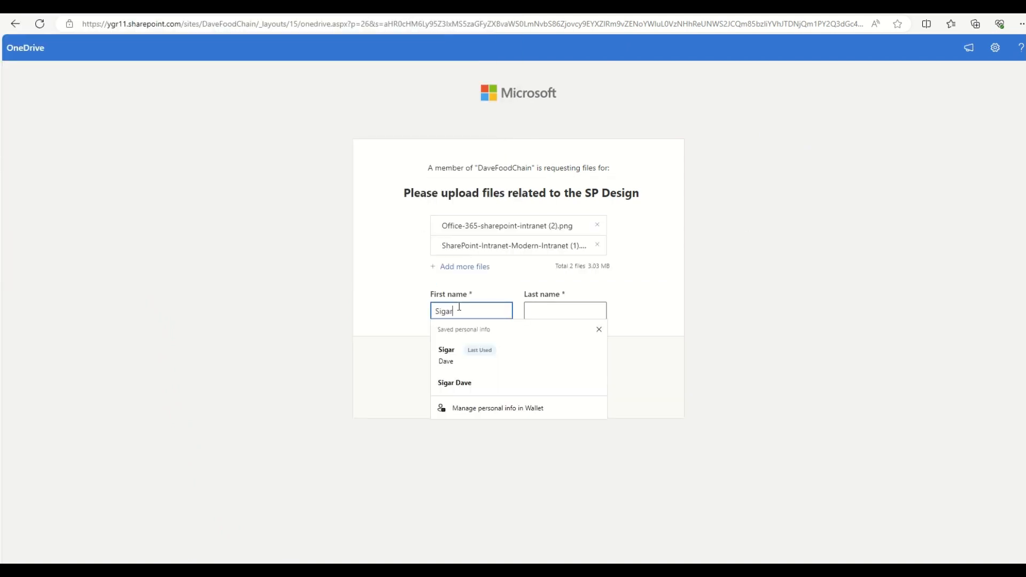
pyautogui.press('Tab')
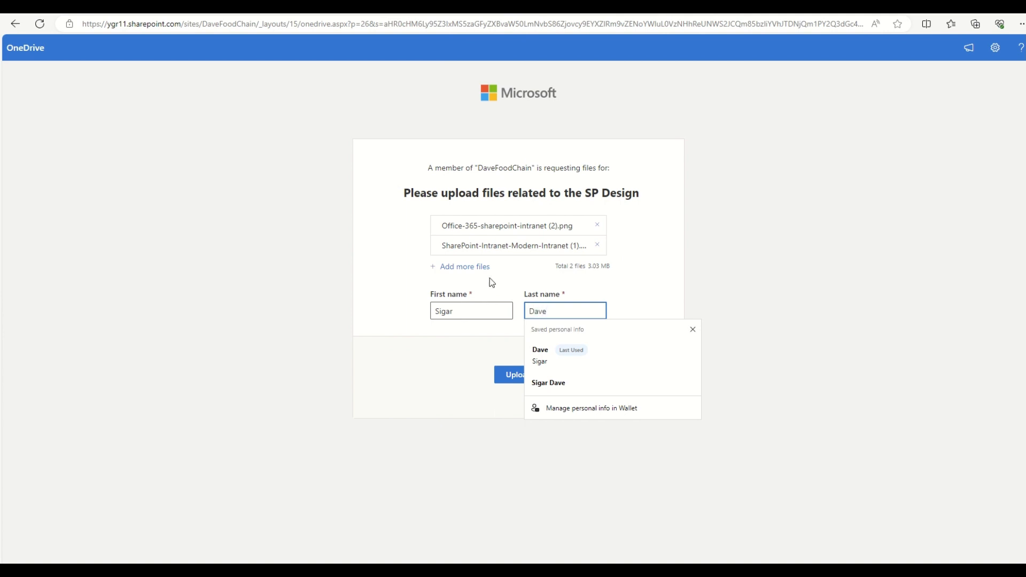
pyautogui.click(388, 343)
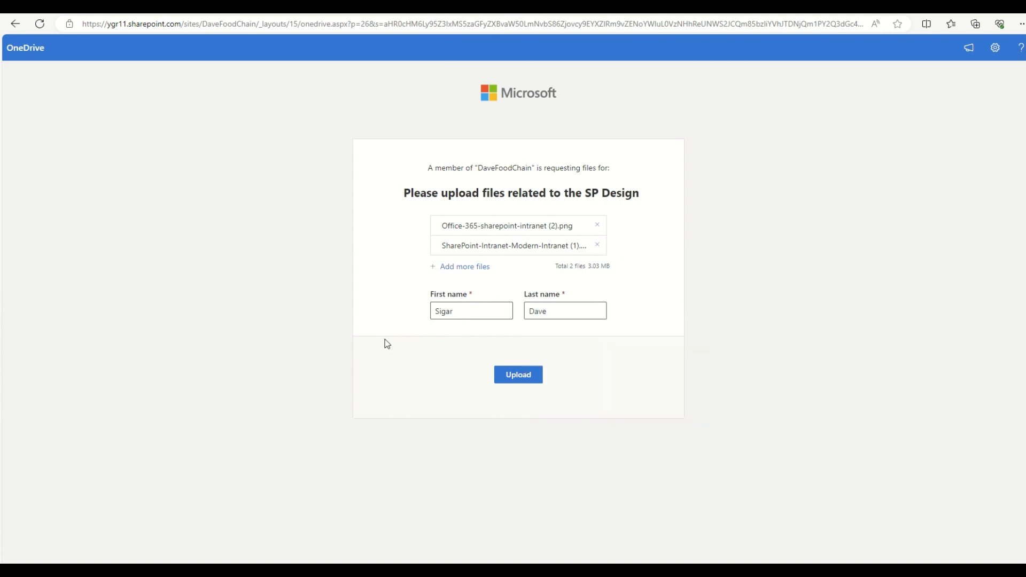
# Step: Add Office-365-sharepoint-intranet (1).png as a third file and upload all three images
pyautogui.click(467, 270)
pyautogui.scroll(-2, 214, 161)
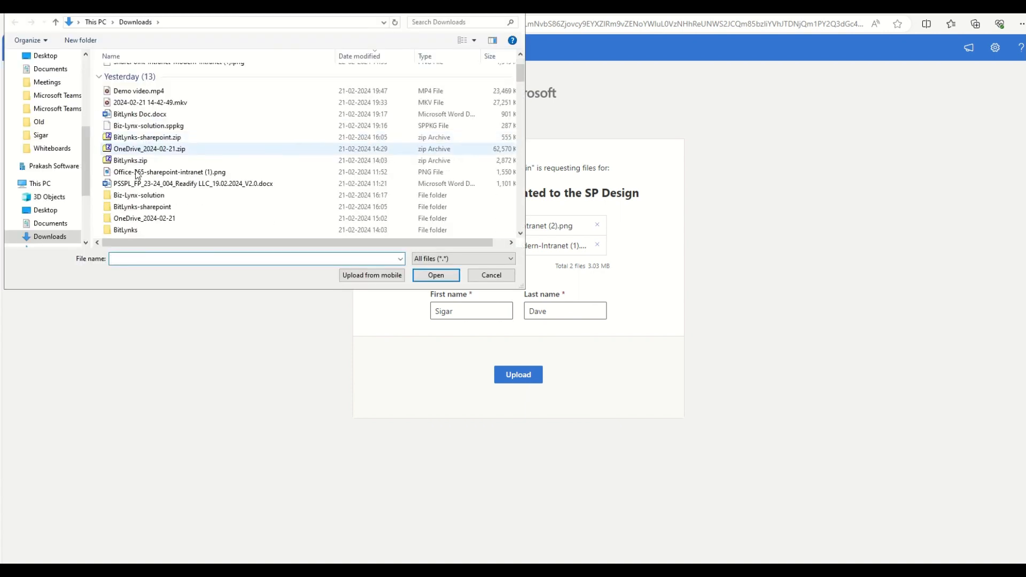
pyautogui.click(160, 172)
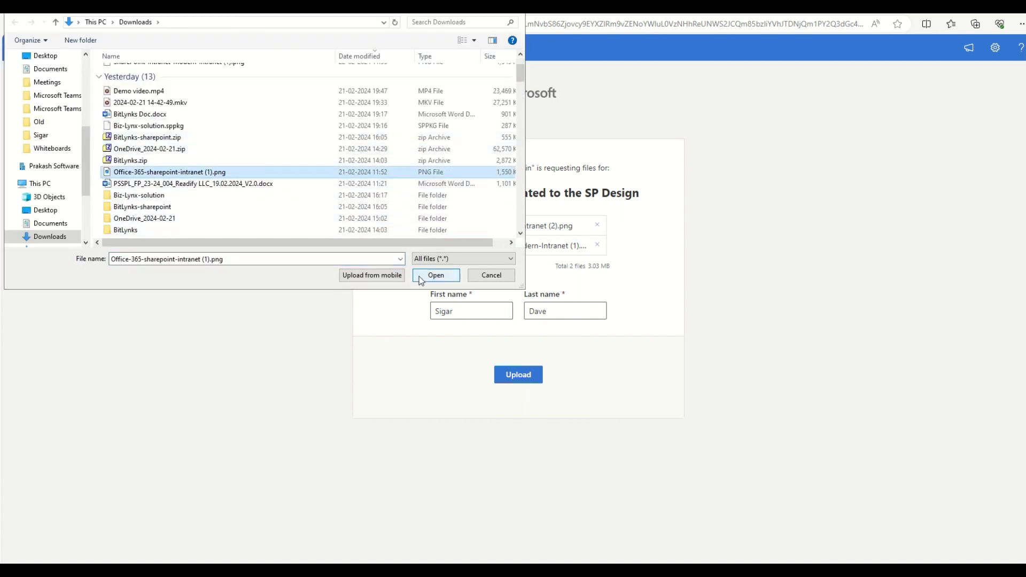
pyautogui.click(420, 277)
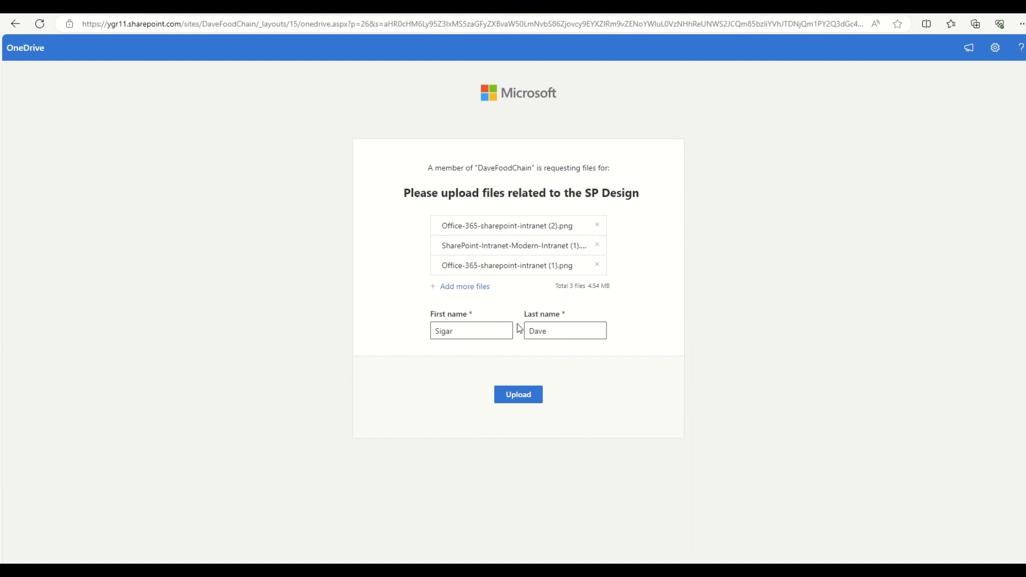
pyautogui.click(525, 398)
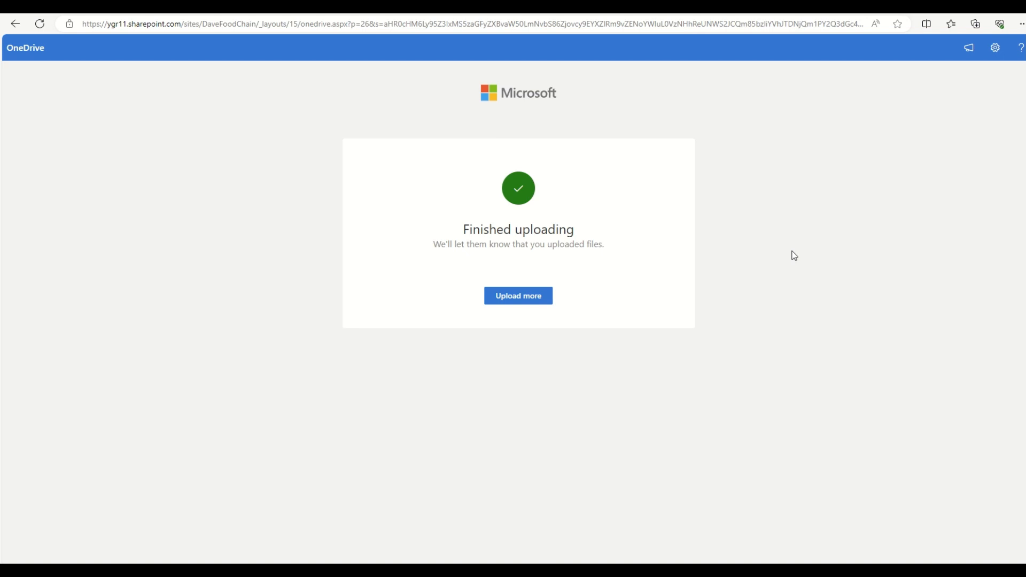
# Step: Return to the upload form and revisit the first and last name fields
pyautogui.click(525, 301)
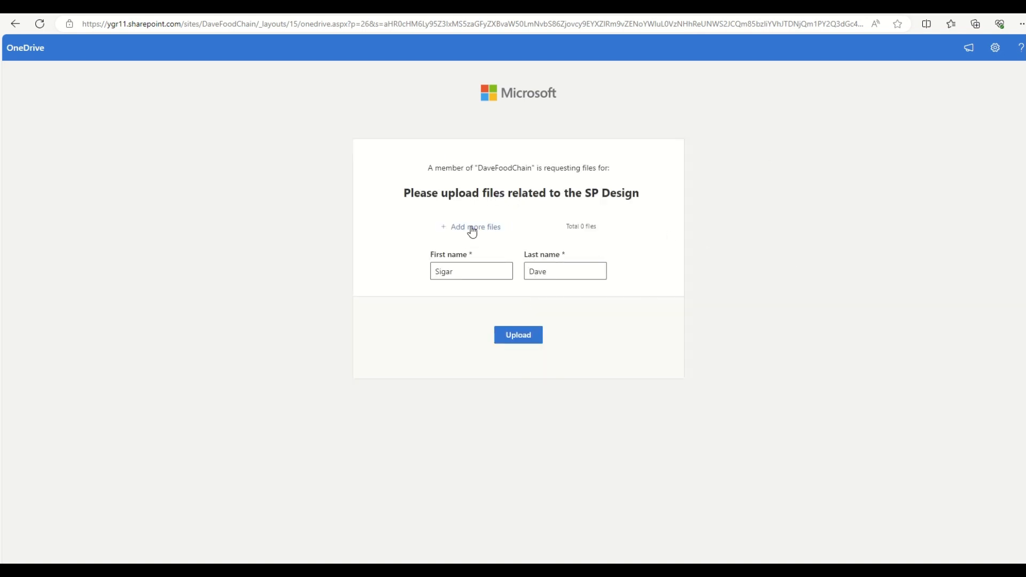
pyautogui.click(430, 277)
pyautogui.click(580, 270)
pyautogui.click(644, 239)
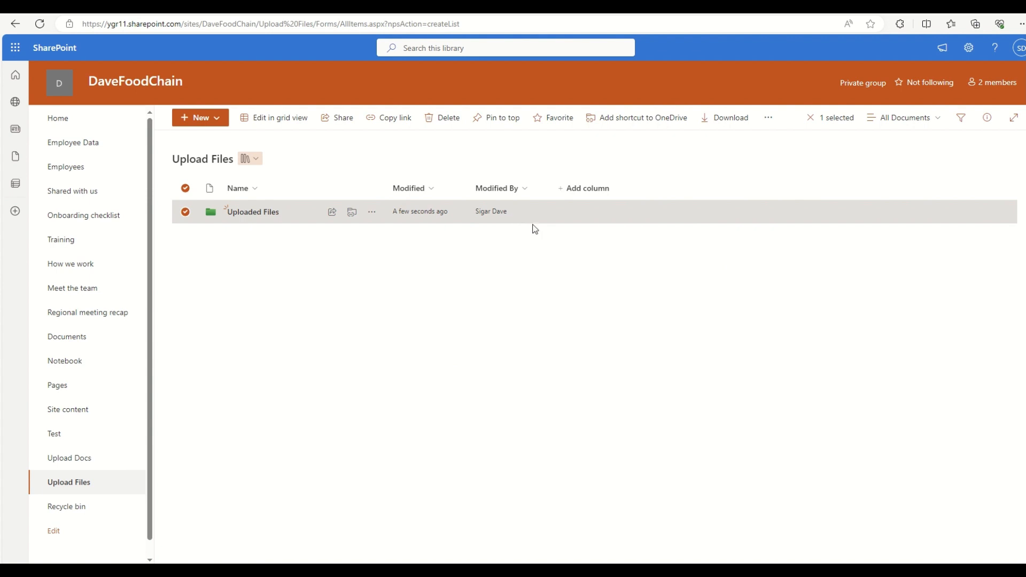
# Step: Open the Uploaded Files folder and inspect the three images modified by Guest Contributor
pyautogui.click(601, 244)
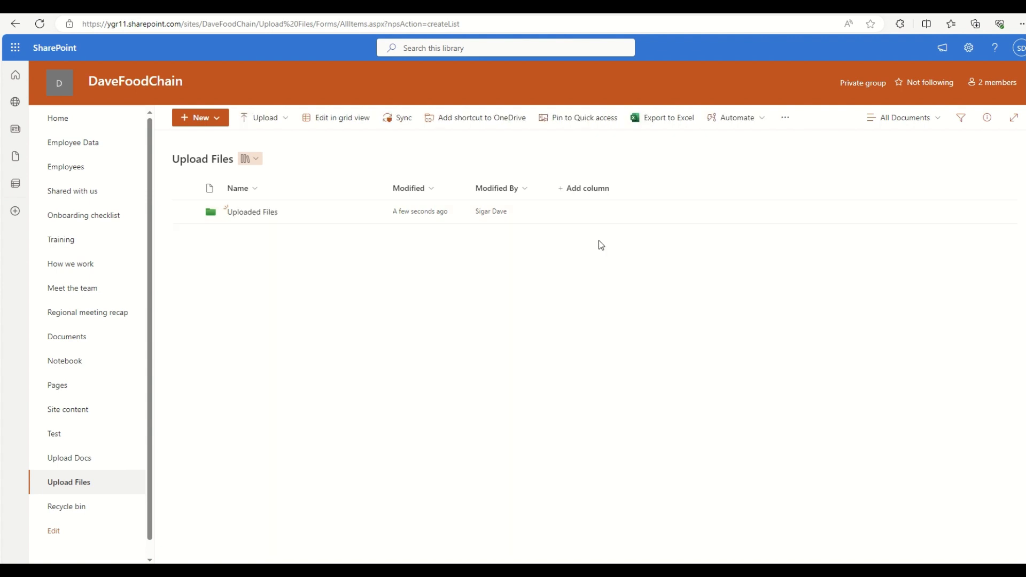
pyautogui.click(262, 214)
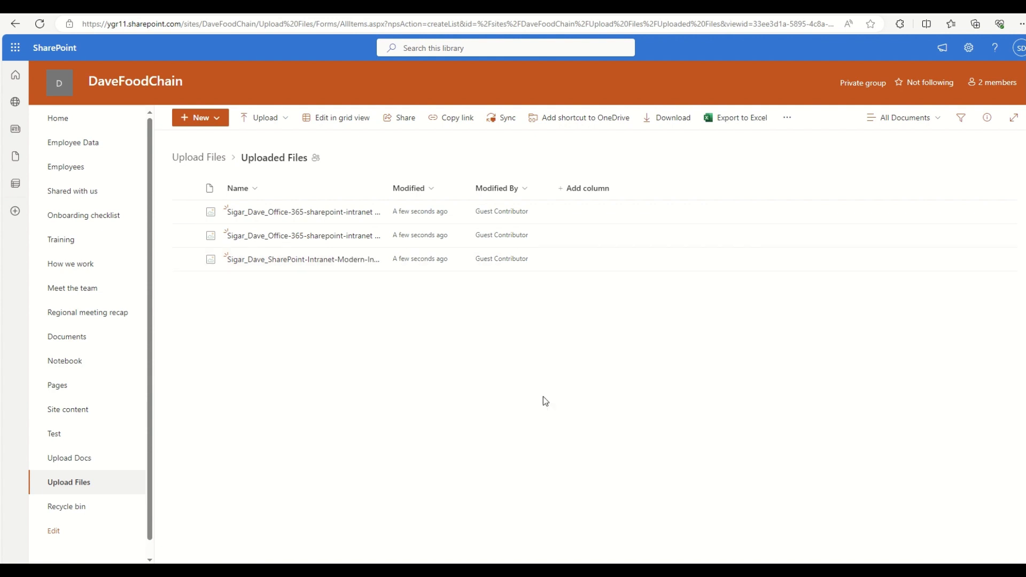
pyautogui.click(499, 213)
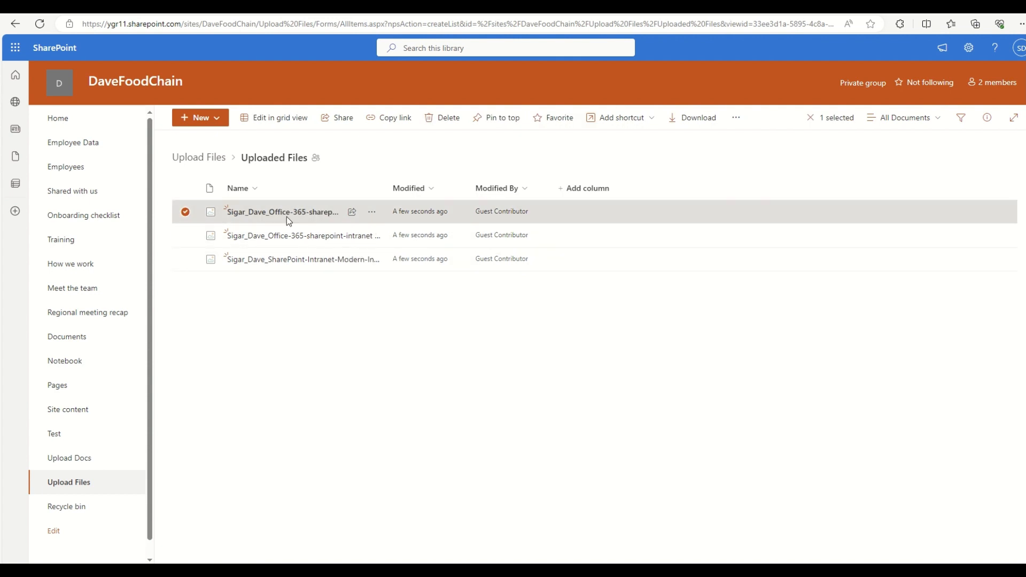
pyautogui.click(396, 365)
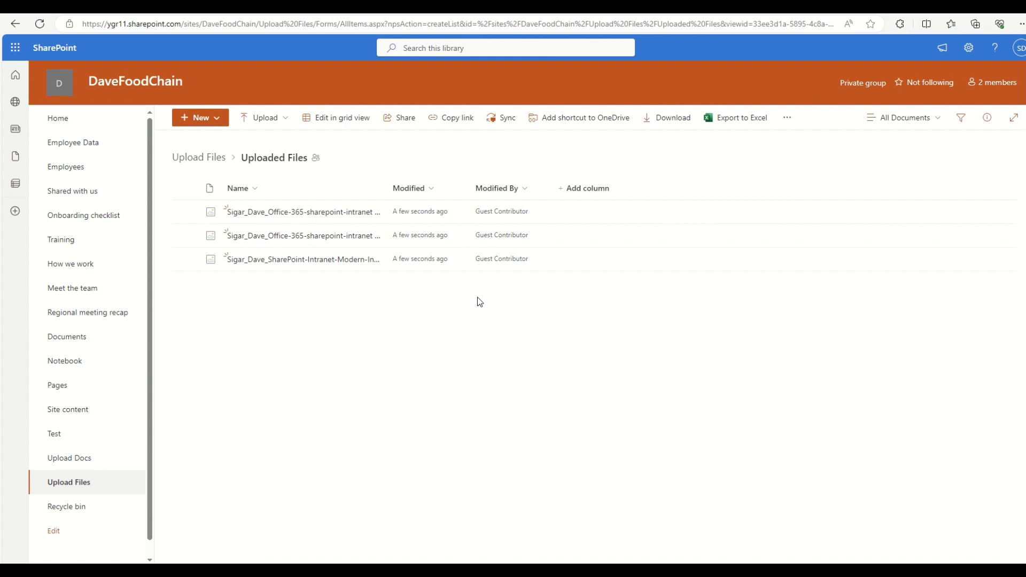
pyautogui.moveTo(499, 14)
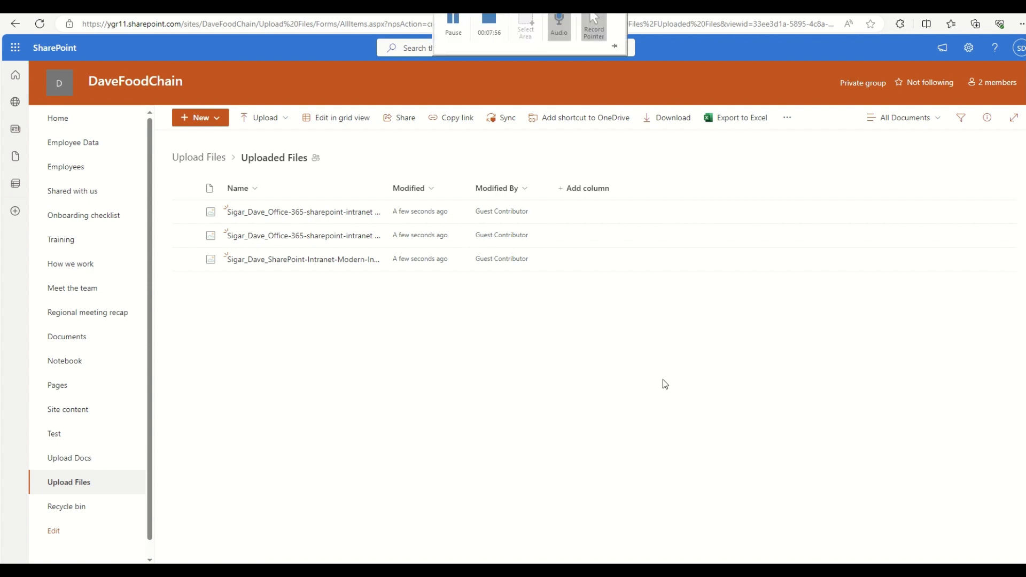